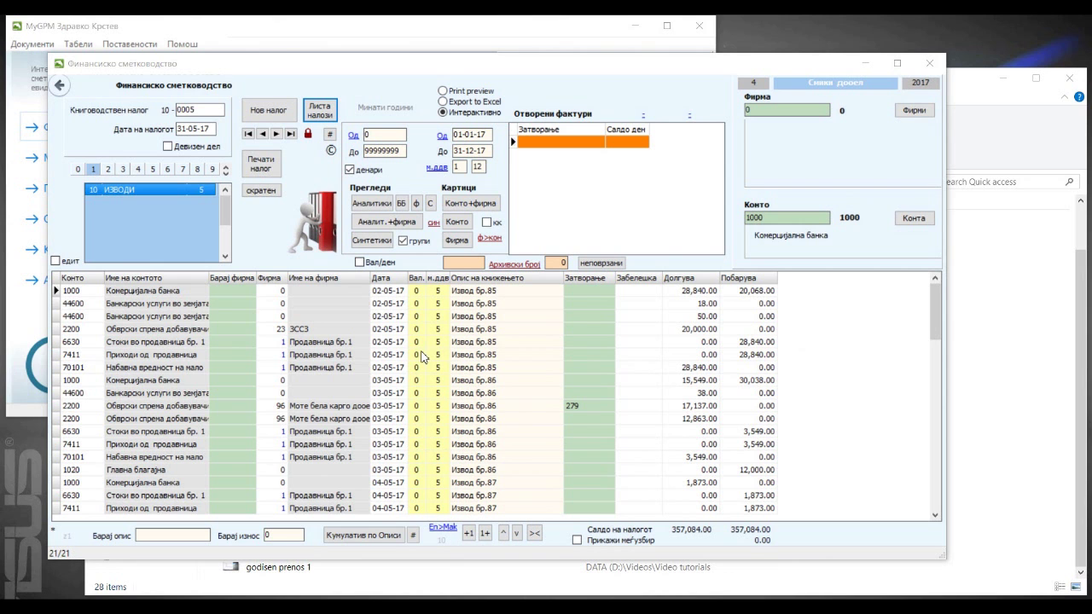
Step: Open the analytical accounts report (Аналитики) as a print preview and examine the totals on its last page
left_click(1006, 78)
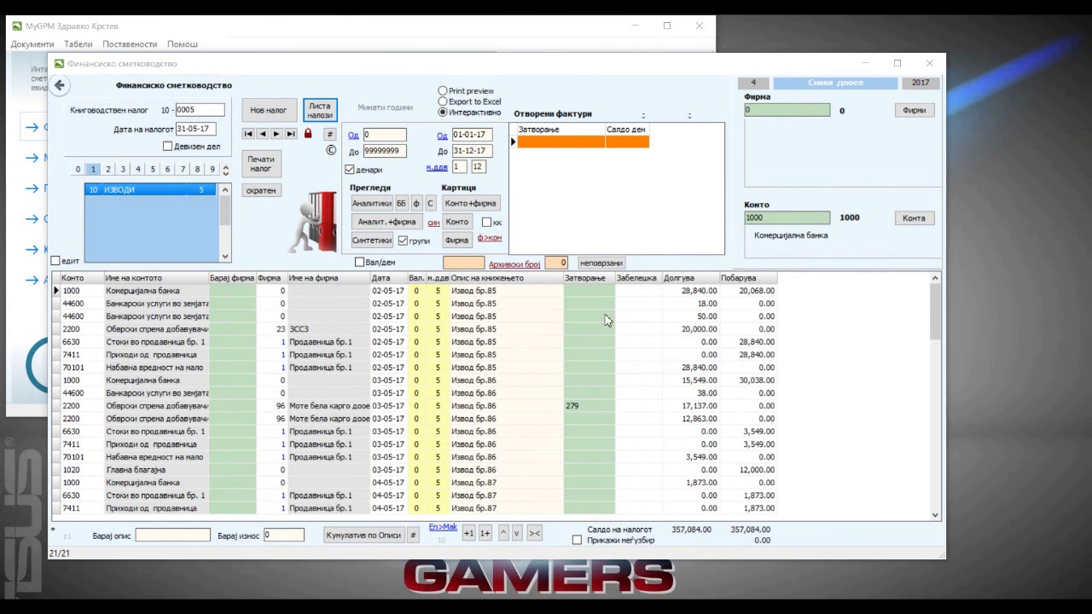
left_click(471, 317)
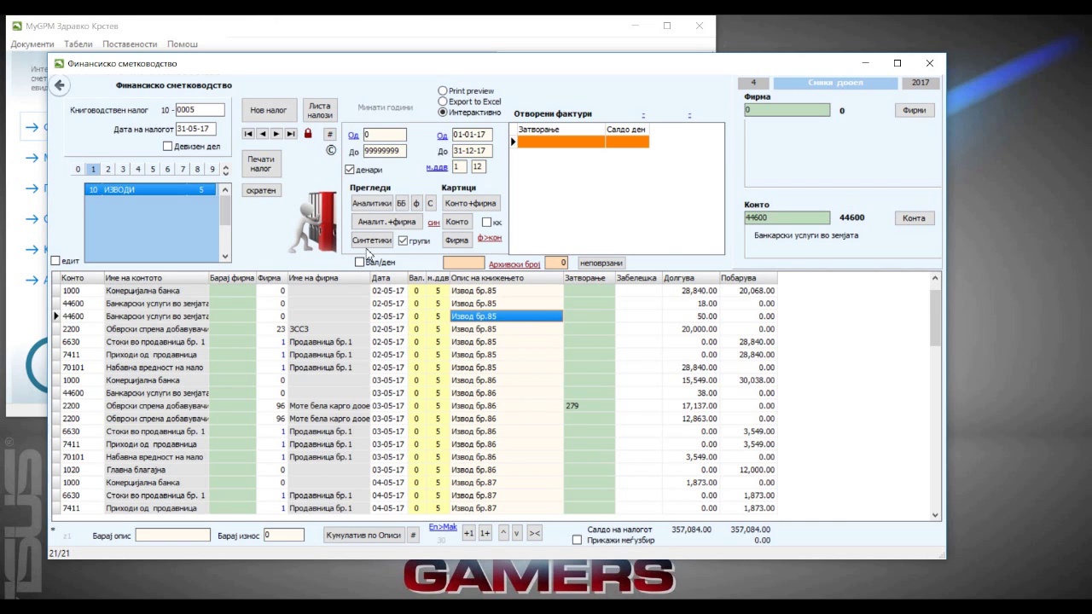
left_click(373, 207)
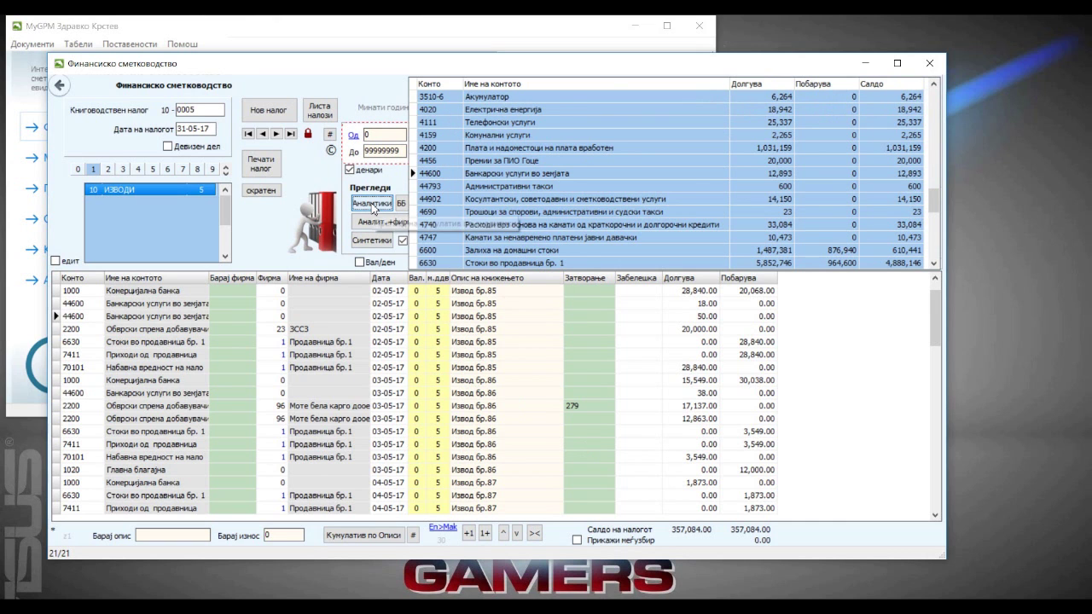
left_click(454, 108)
left_click(459, 91)
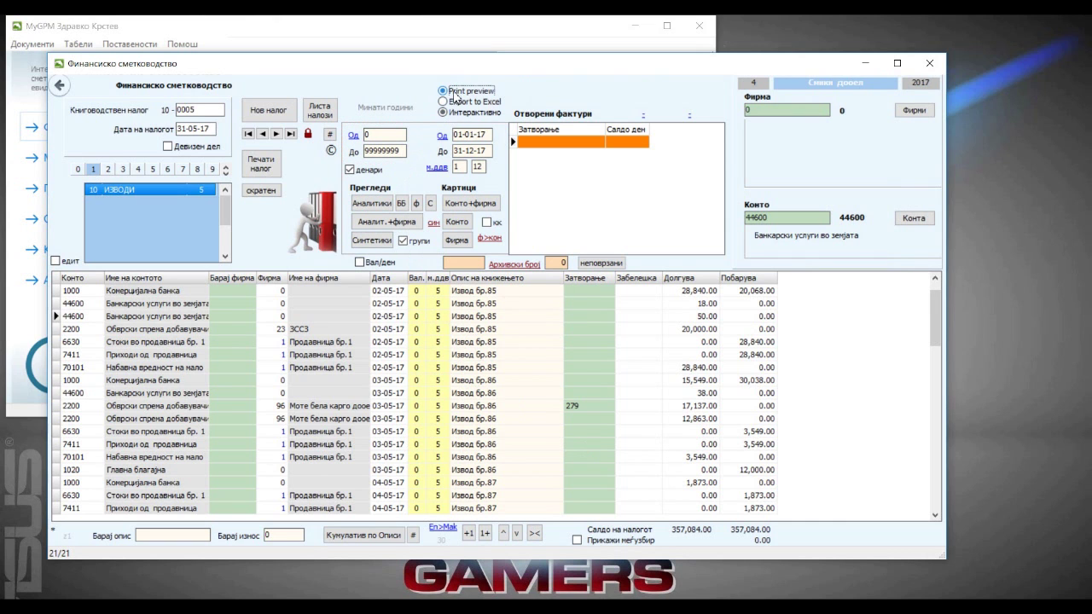
left_click(373, 203)
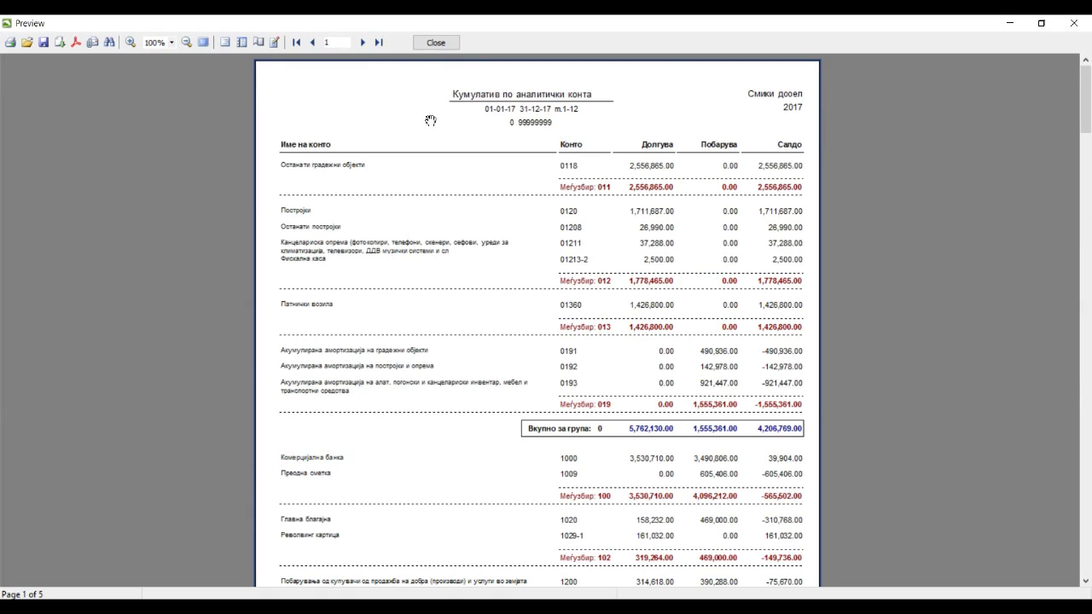
left_click(379, 42)
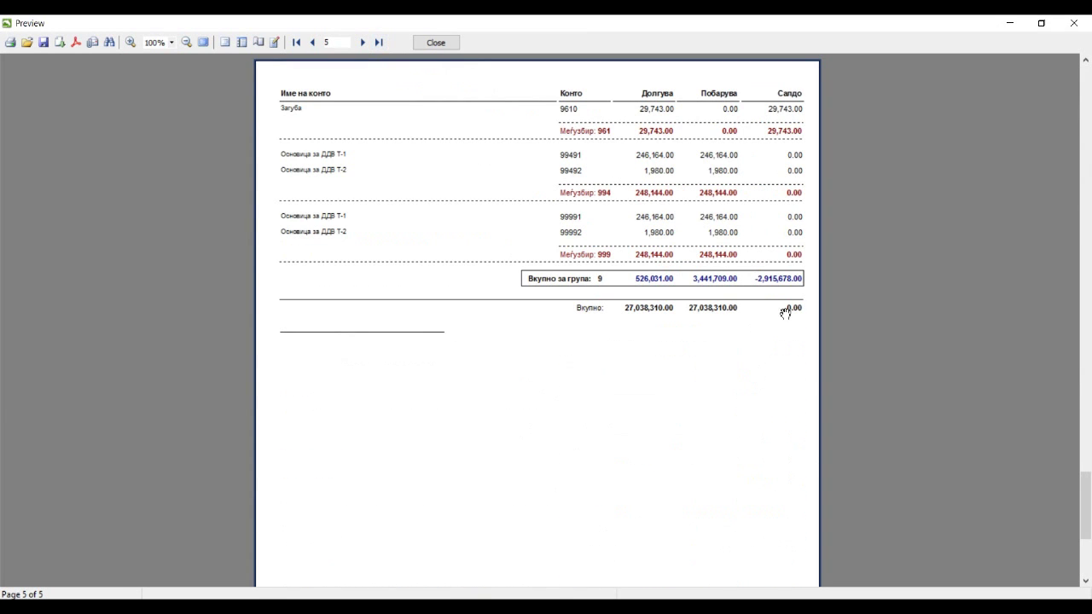
left_click(436, 42)
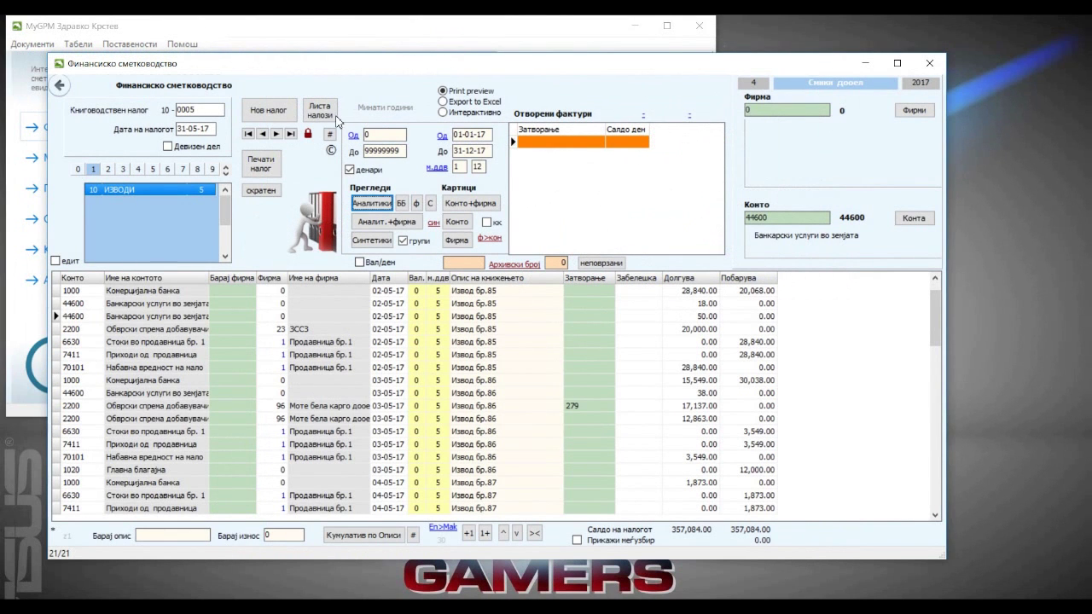
Step: Review the debit, credit and difference amounts in the journal order list and open order 10-0003
left_click(320, 114)
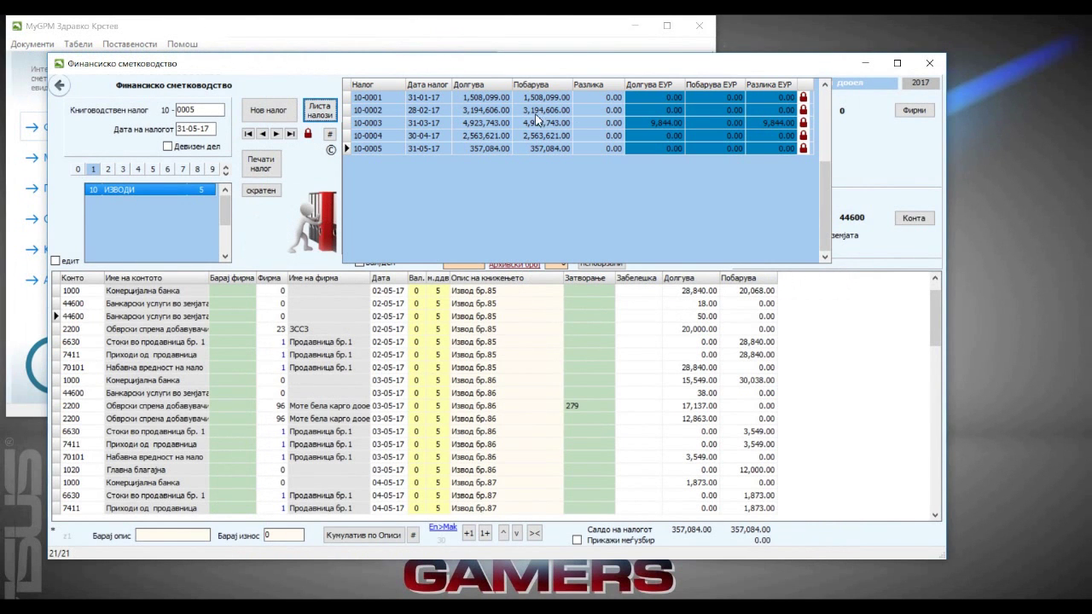
left_click(541, 97)
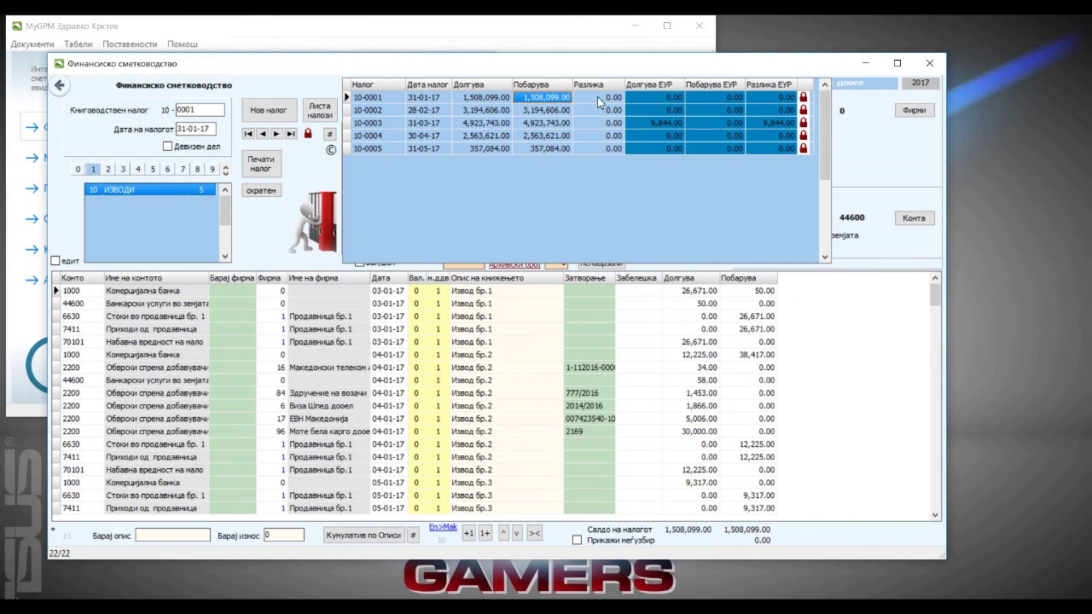
double_click(474, 123)
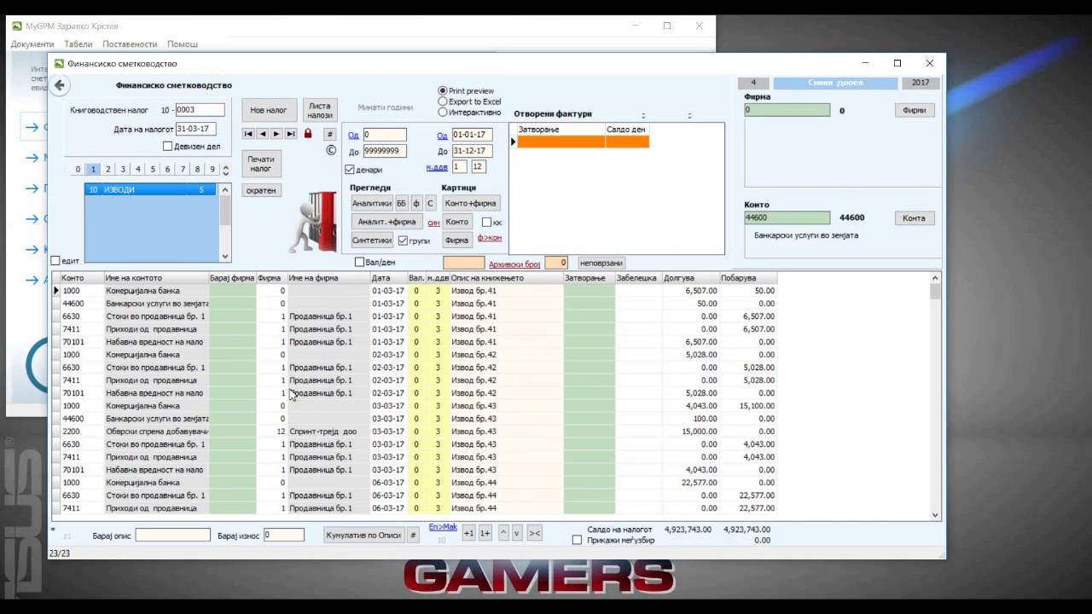
Step: Check for unbalanced orders with Несложени налози and with the # check beside Кумулатив по Описи
left_click(329, 136)
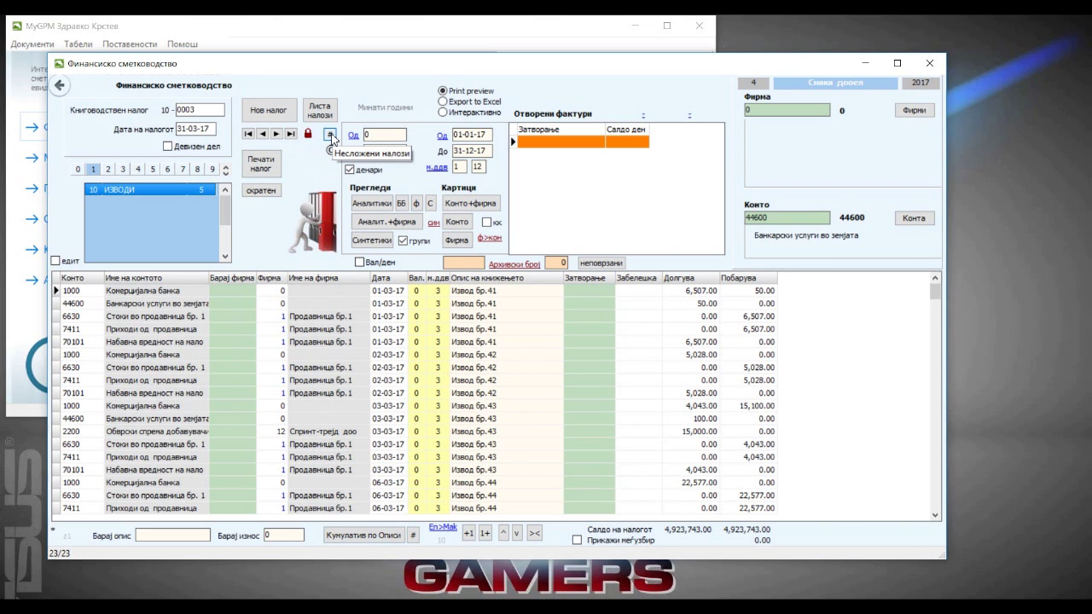
left_click(330, 136)
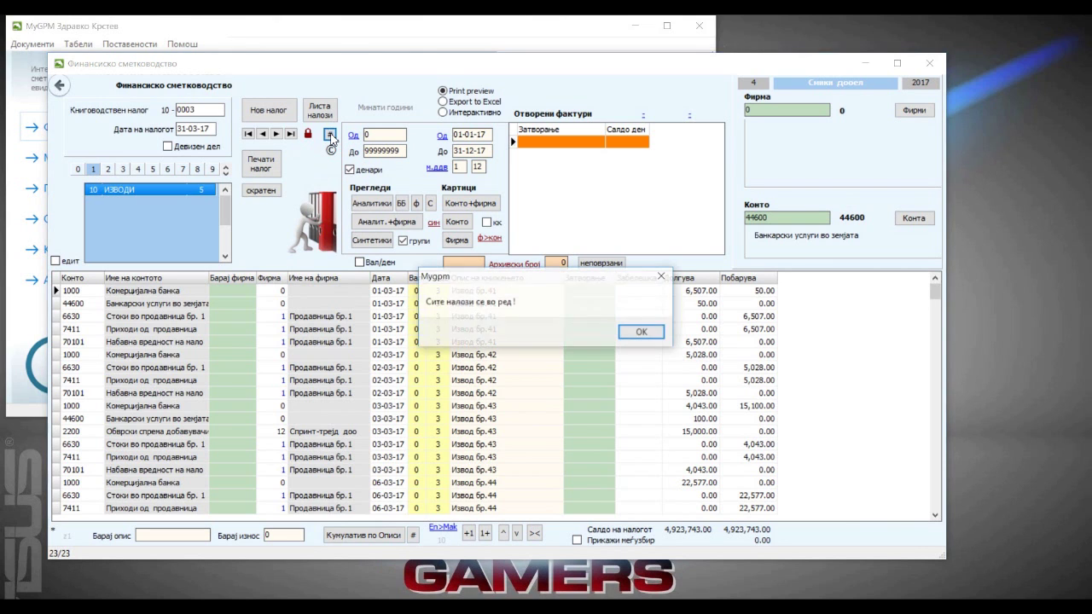
left_click(632, 331)
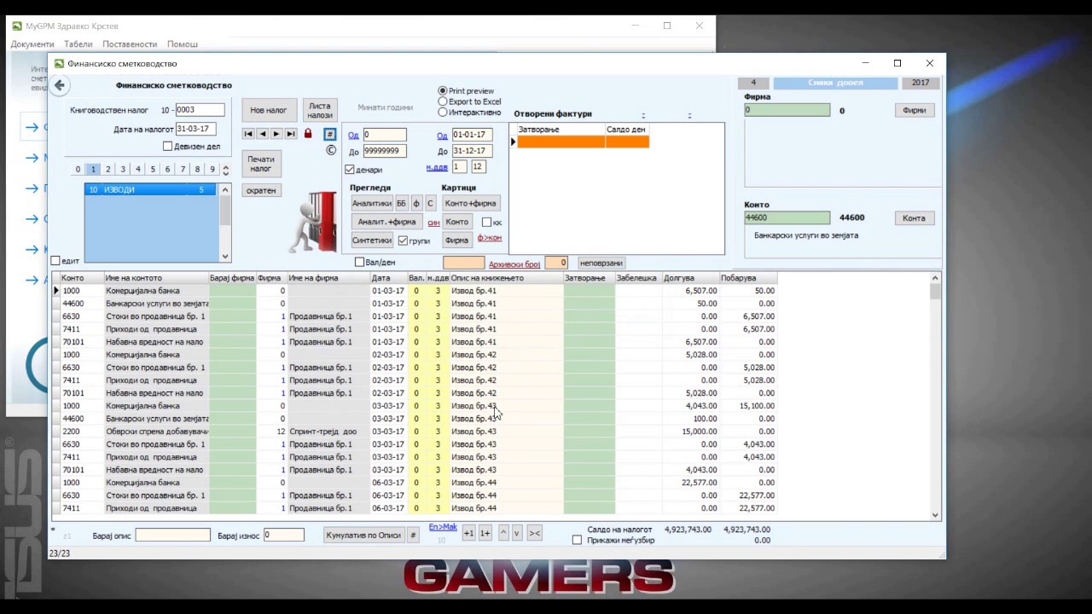
left_click(412, 535)
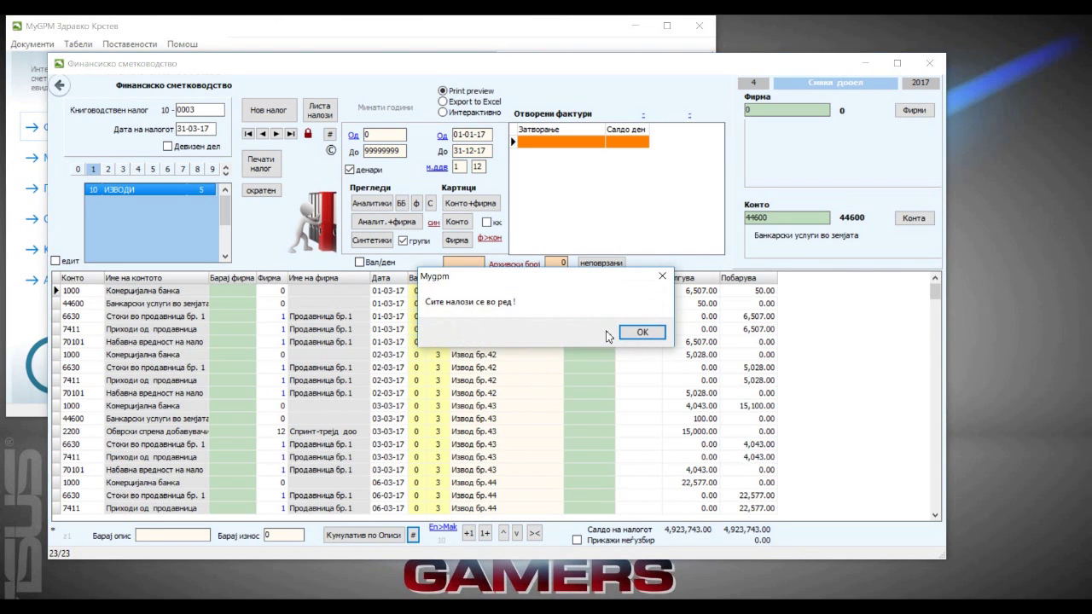
left_click(640, 334)
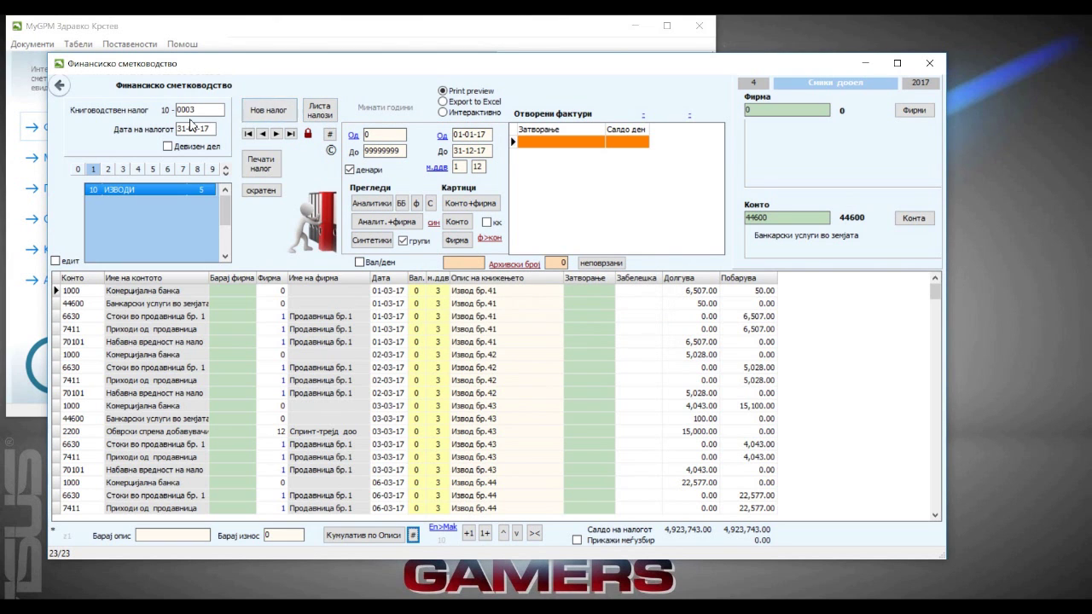
Step: Unlock order 10-0003 and set the Побарува amount of its 4111 Телефонски услуги posting dated 31-03-17 to 15
left_click(318, 116)
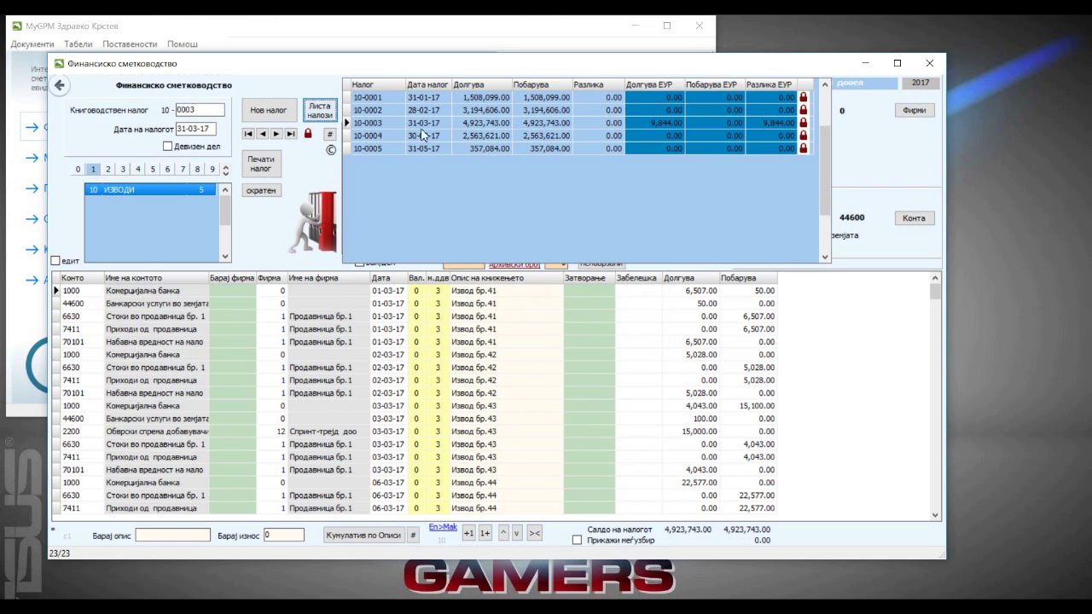
left_click(428, 125)
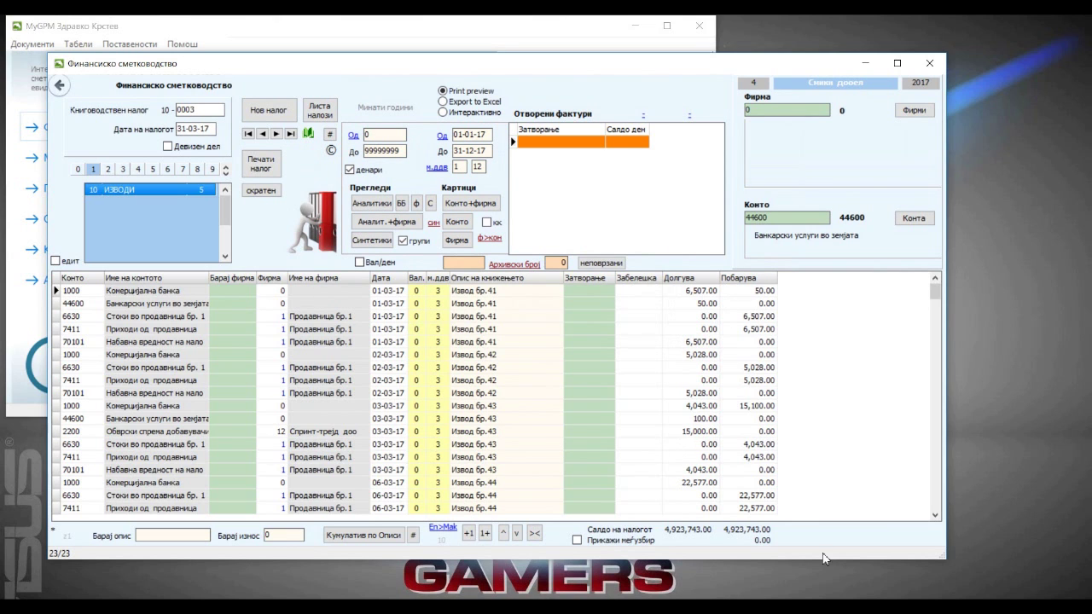
left_click_drag(935, 293, 947, 525)
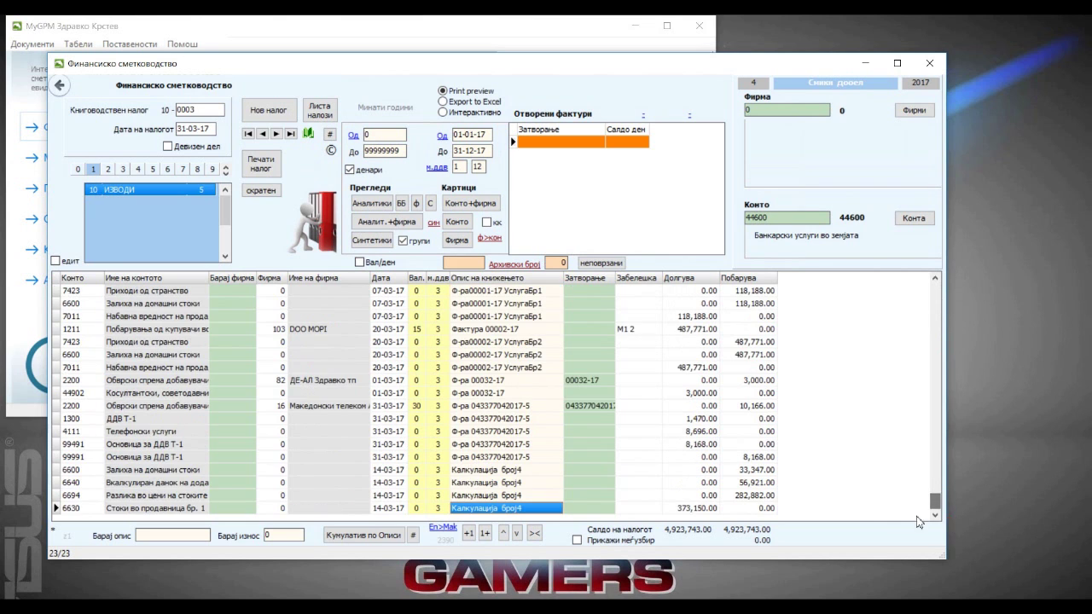
left_click(763, 431)
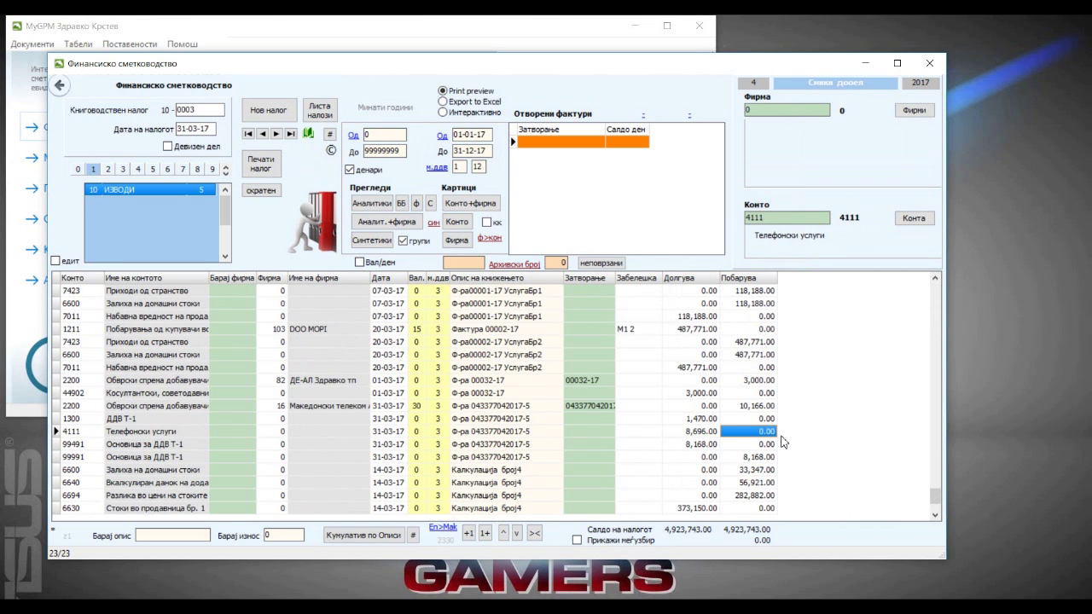
type("15")
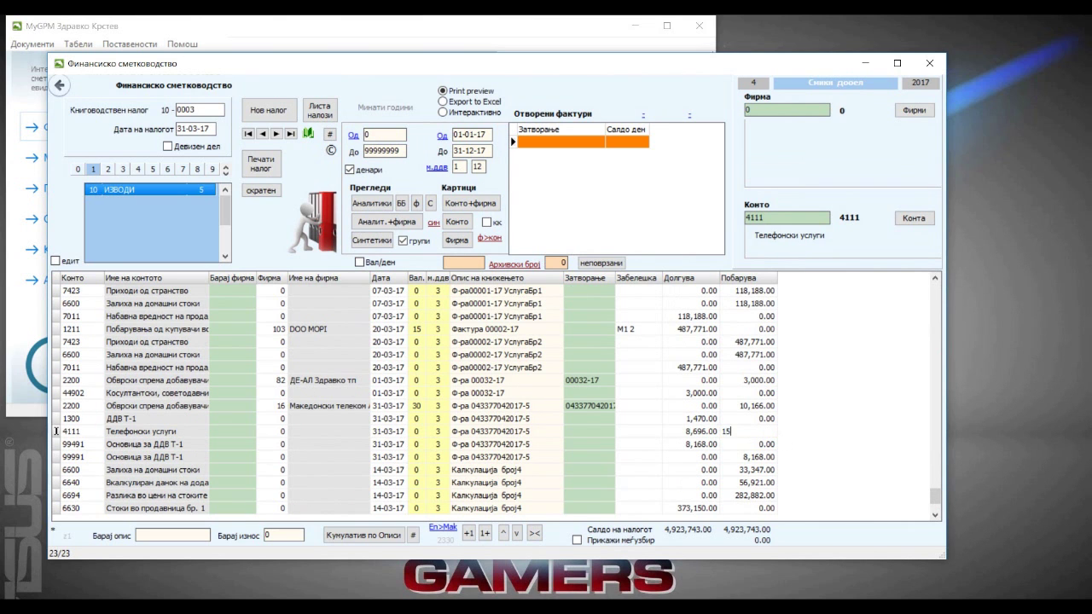
left_click(747, 418)
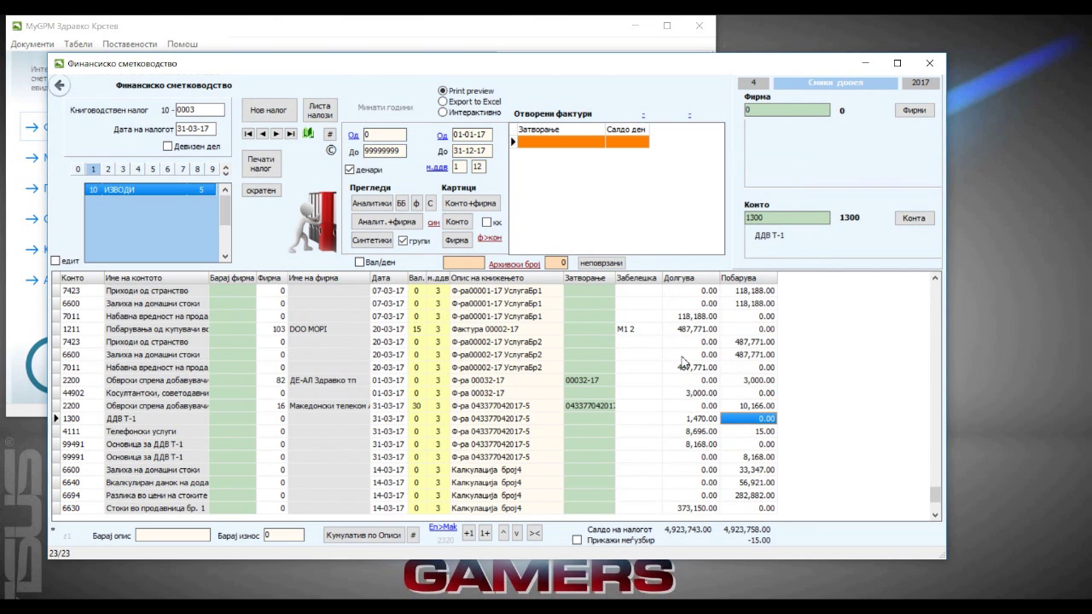
Step: Go to the first order, preview the Аналитики report and examine the overall balance on its last page
left_click(248, 134)
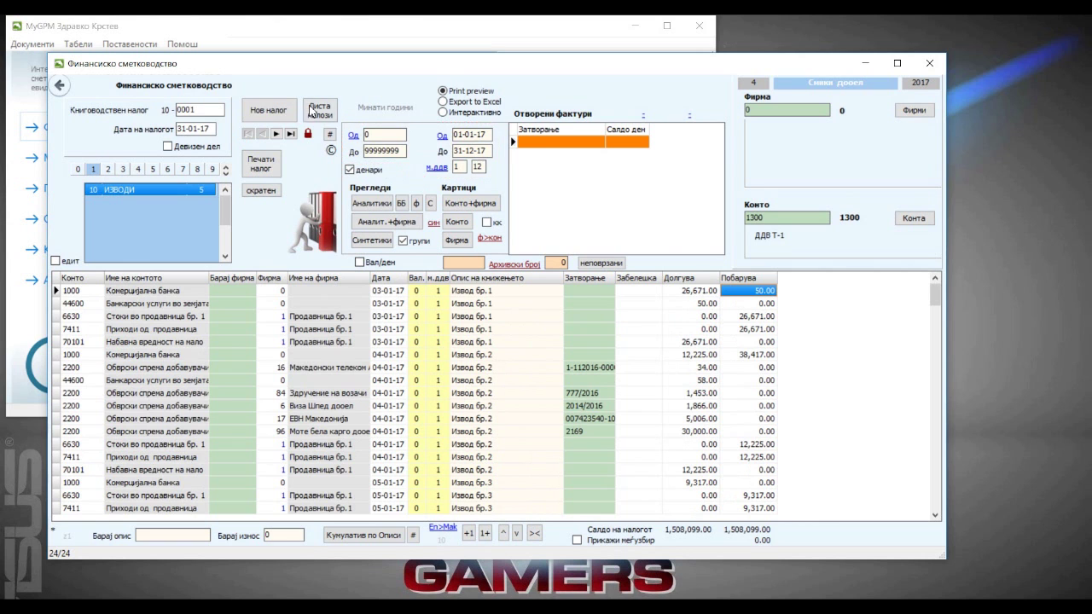
left_click(369, 206)
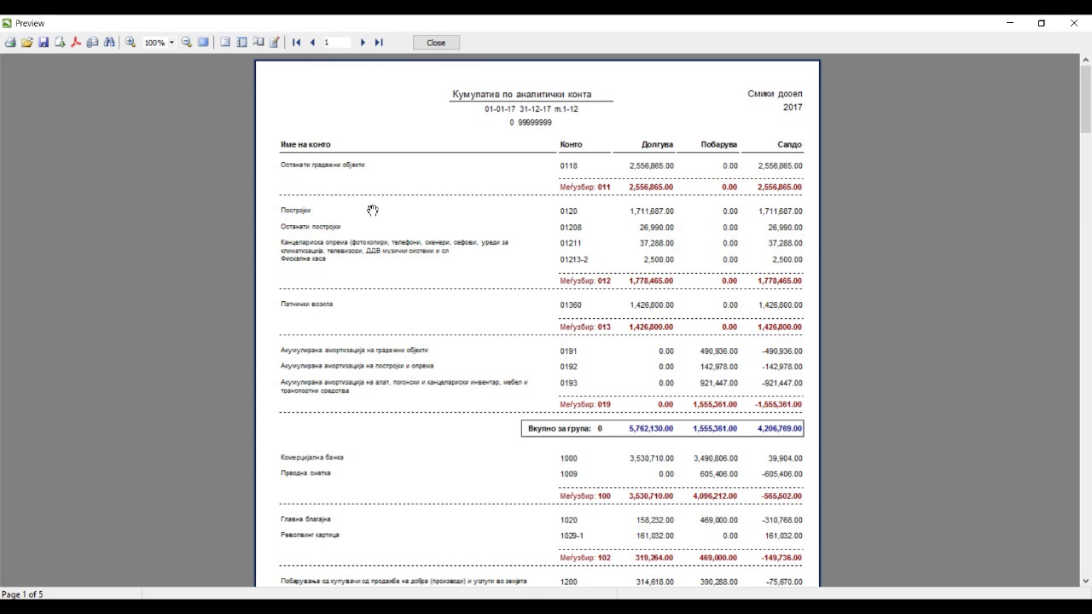
left_click(378, 43)
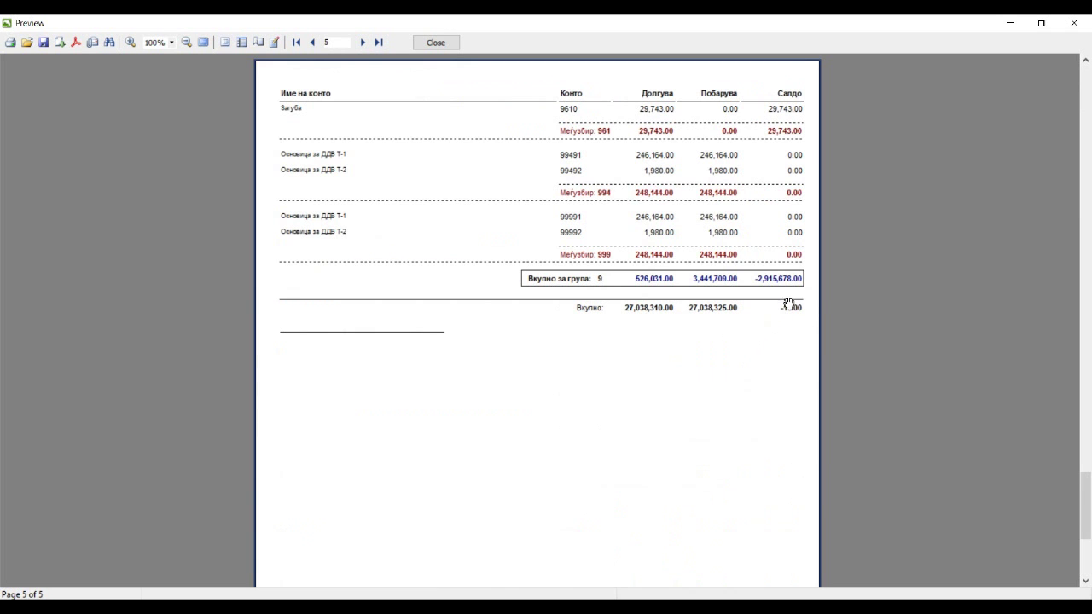
left_click(436, 43)
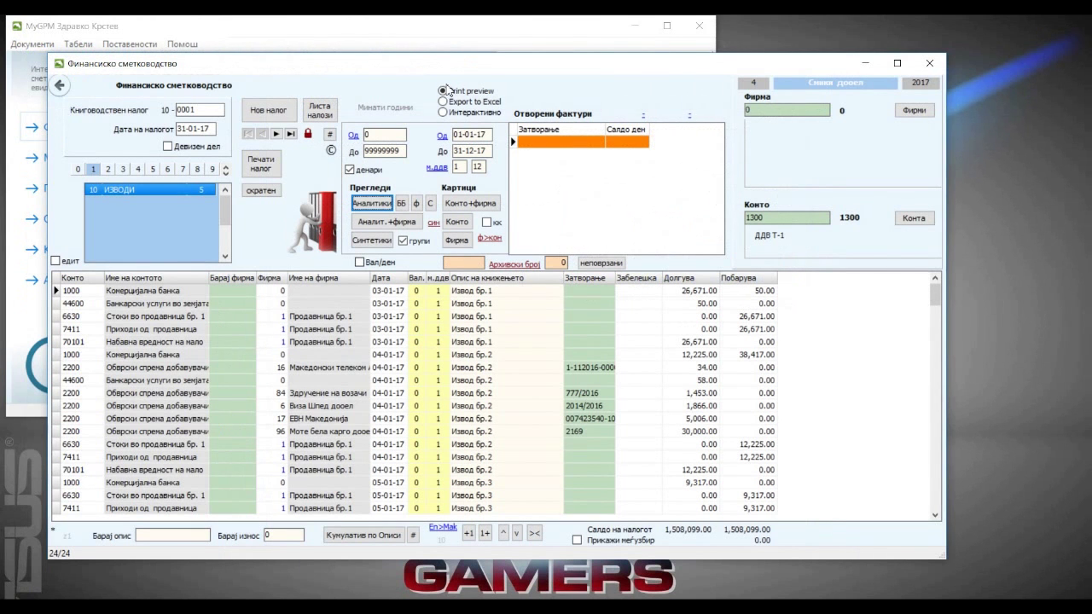
Step: Rerun both unbalanced-order checks and open order 10-0003 from each result list
left_click(330, 136)
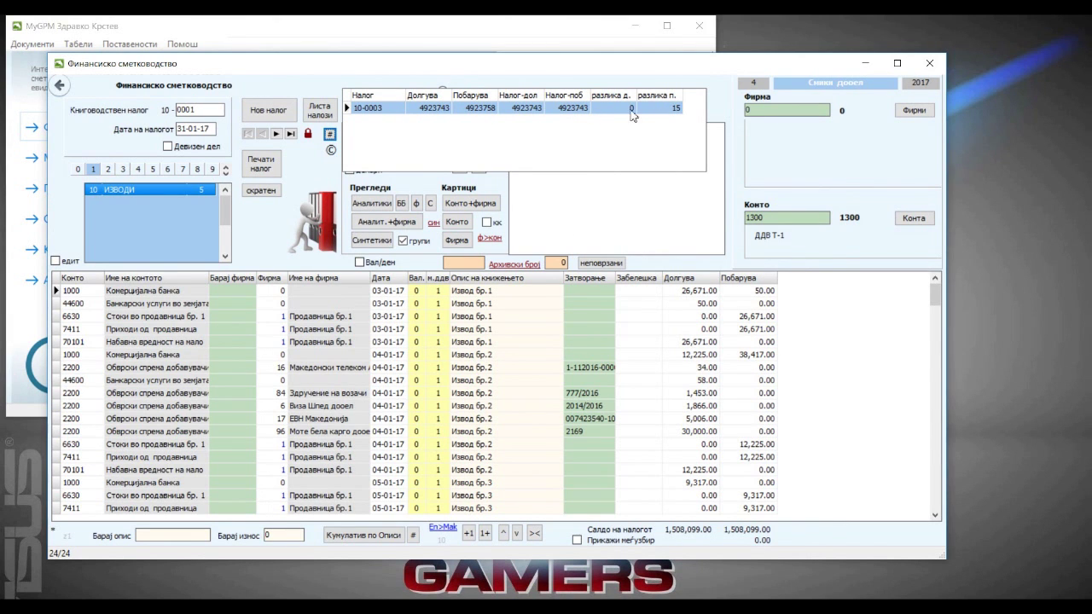
double_click(476, 108)
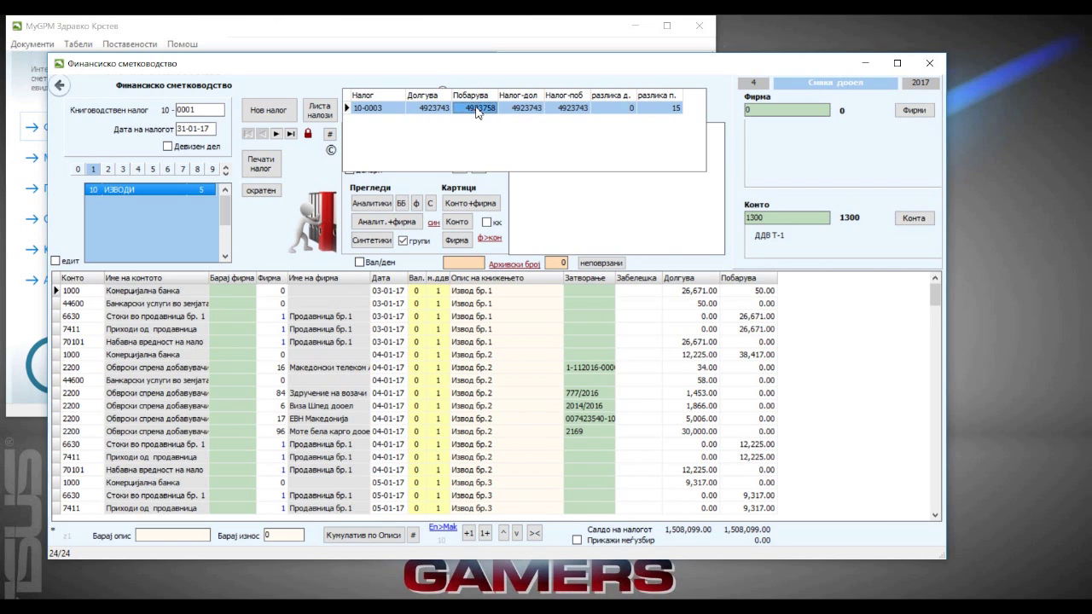
left_click(434, 97)
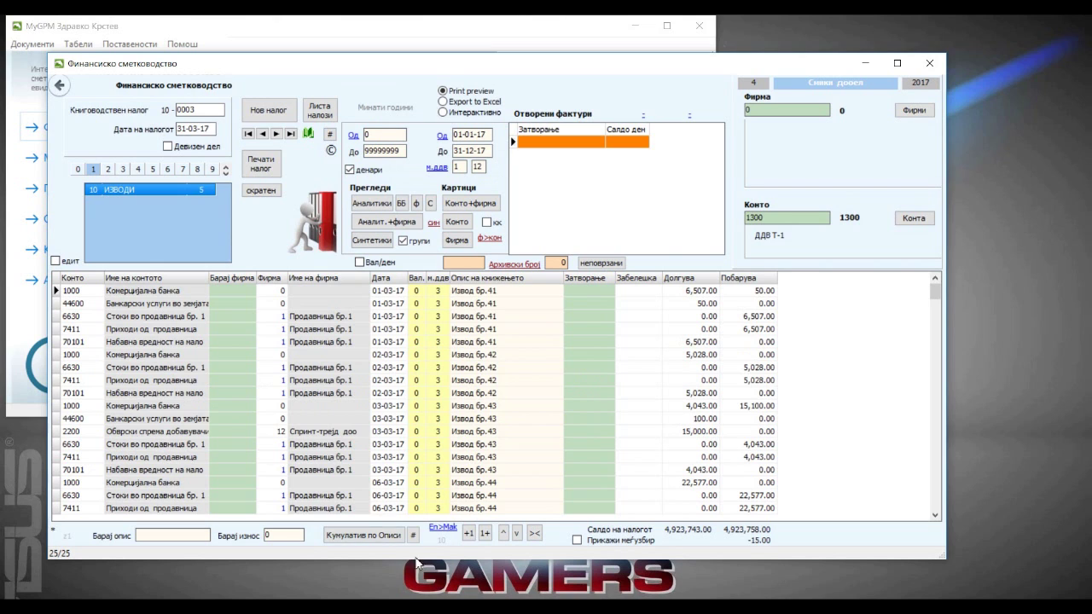
left_click(412, 536)
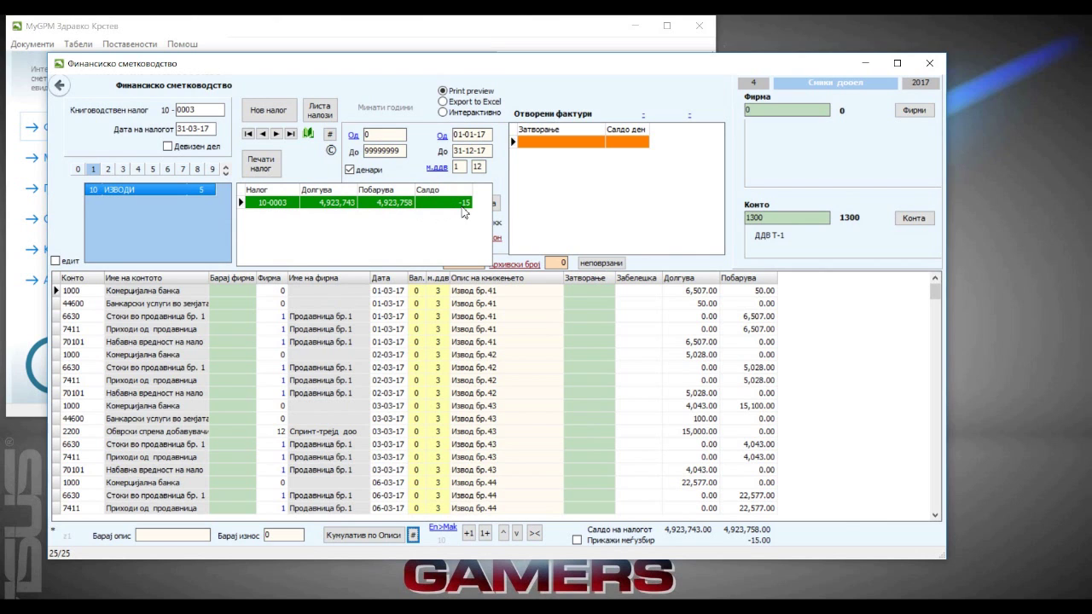
double_click(386, 203)
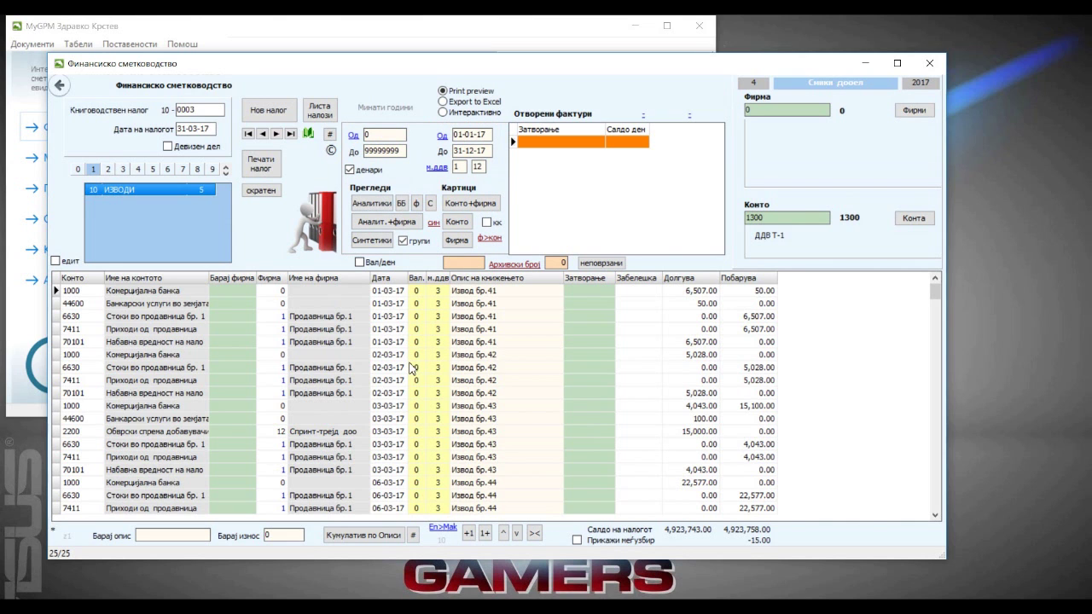
Step: Browse the postings of order 10-0003 from the start to the 31-03-17 entries and back to mid-March
left_click(935, 497)
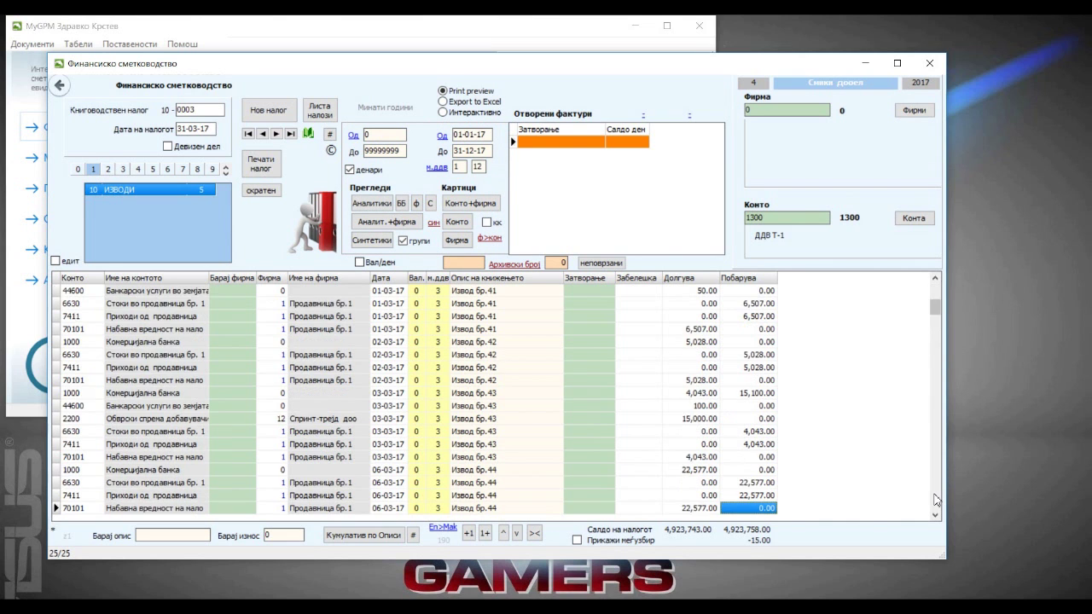
left_click(935, 503)
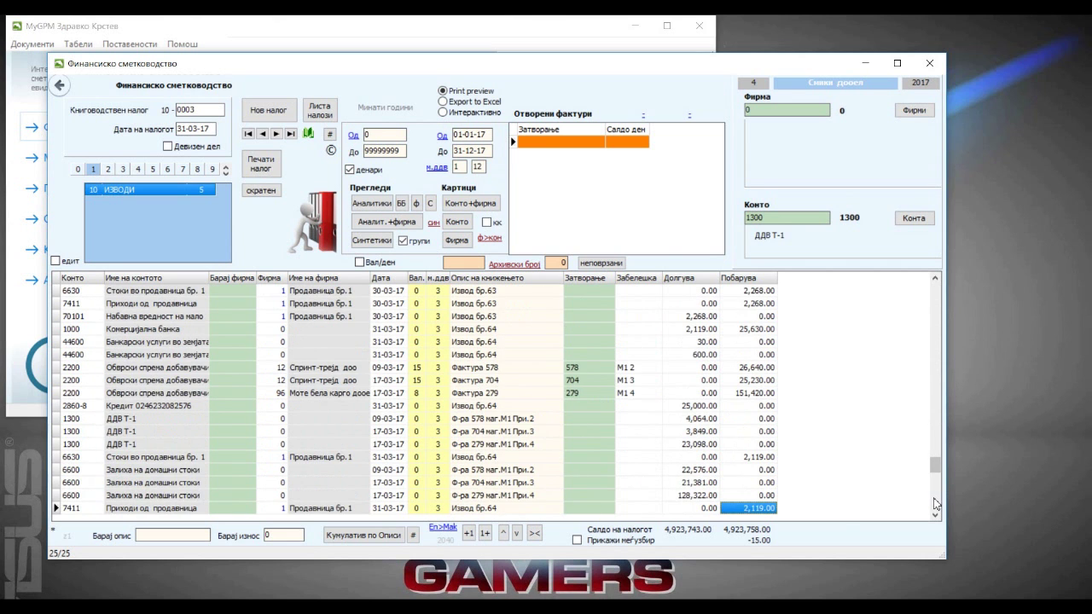
left_click(934, 504)
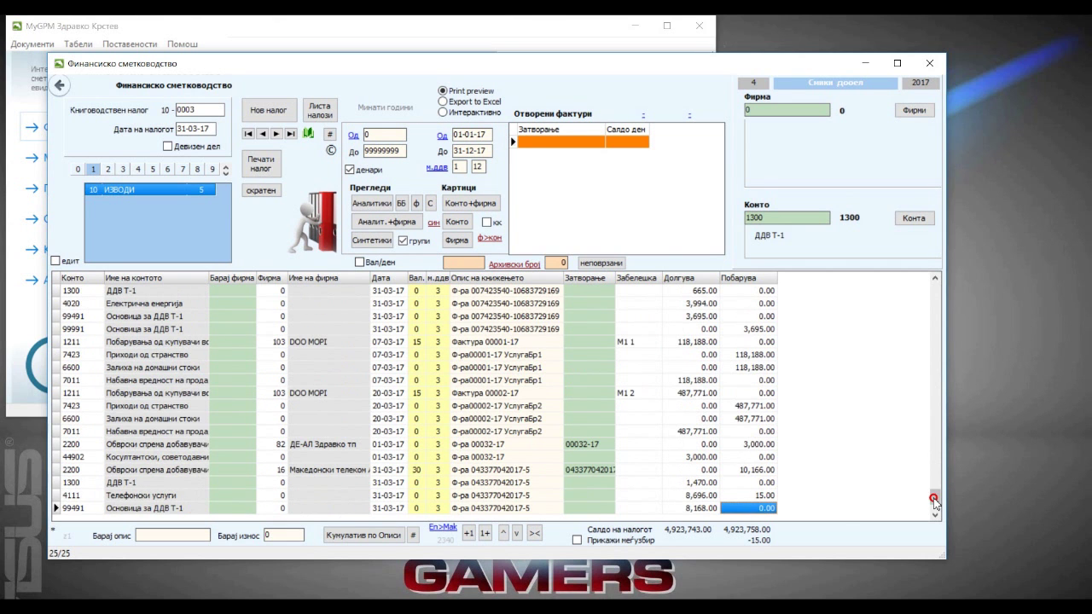
left_click(933, 304)
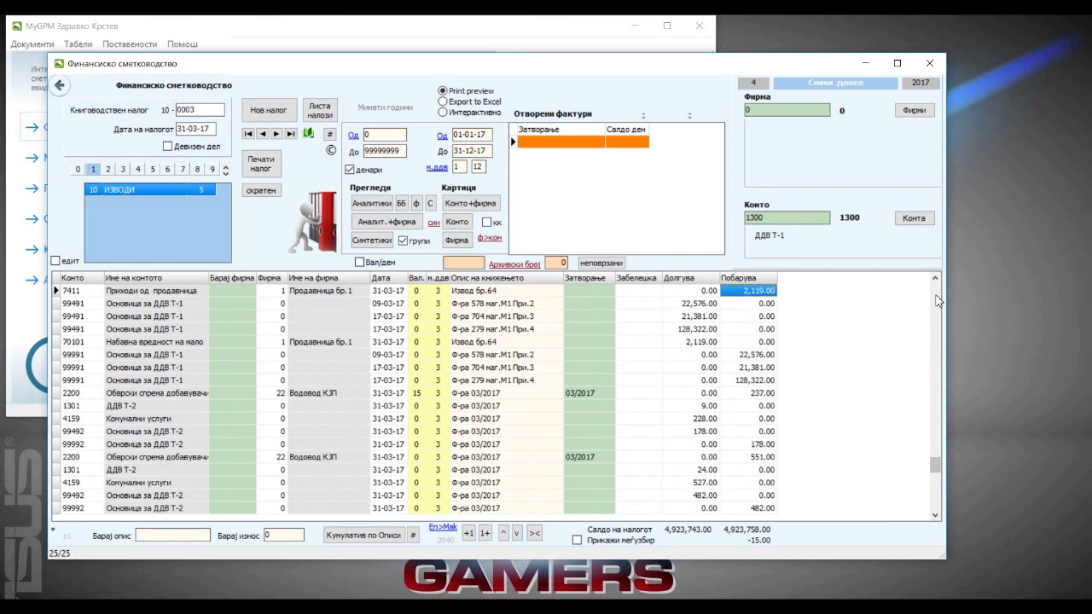
left_click(936, 300)
left_click(935, 300)
left_click(936, 300)
left_click(936, 300)
left_click(936, 300)
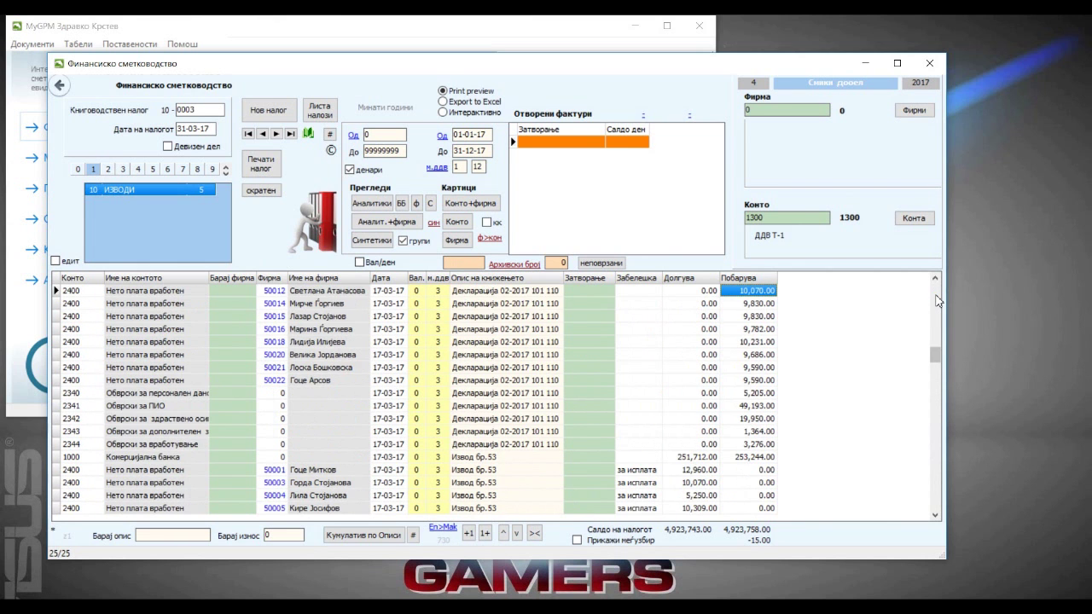
left_click(935, 300)
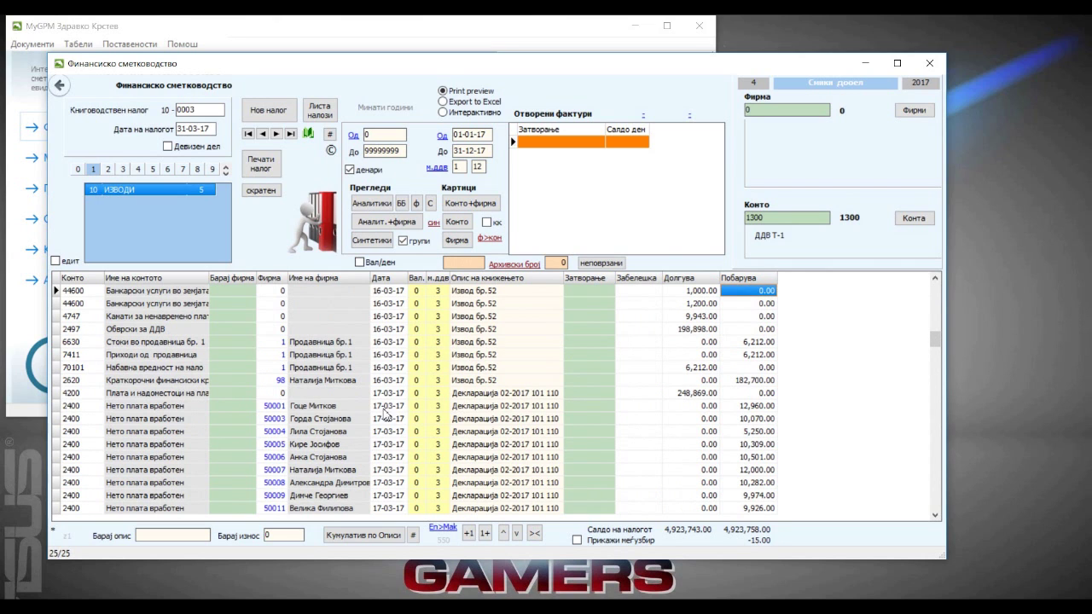
left_click(475, 407)
left_click(475, 394)
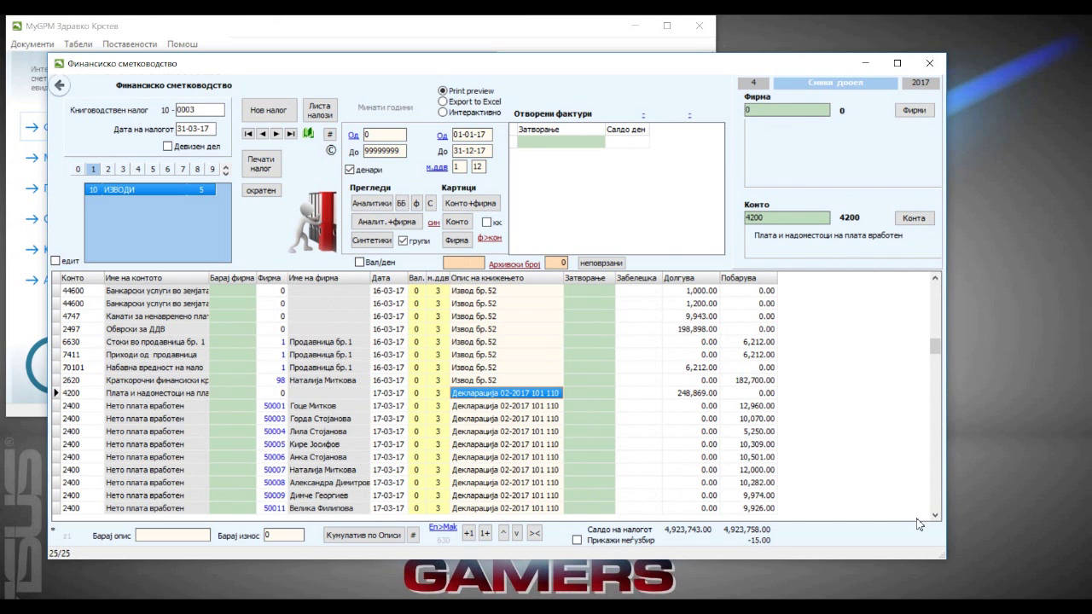
left_click(936, 516)
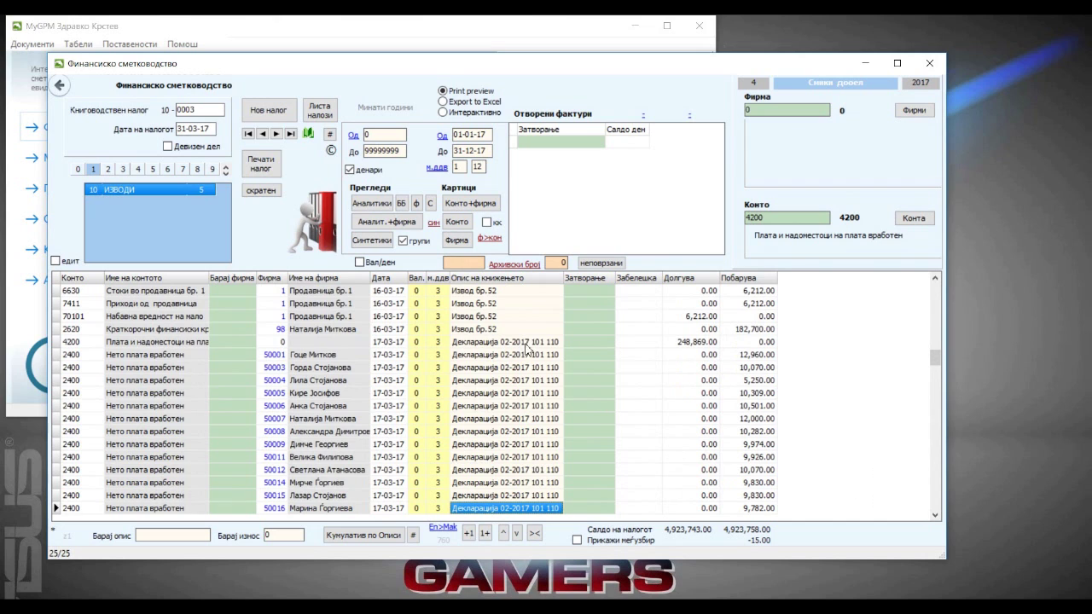
left_click(388, 344)
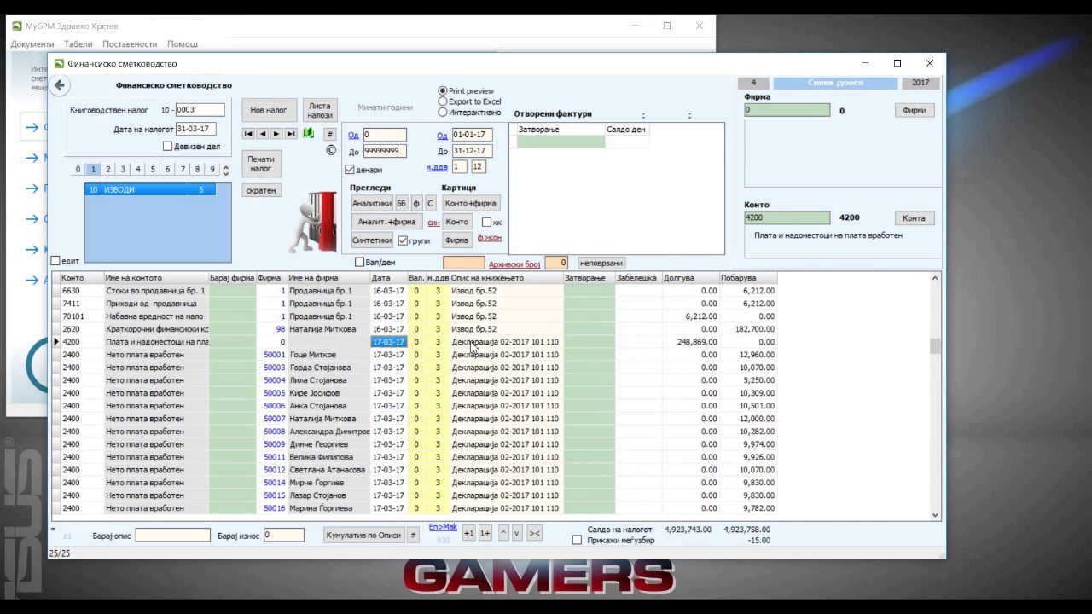
left_click(472, 345)
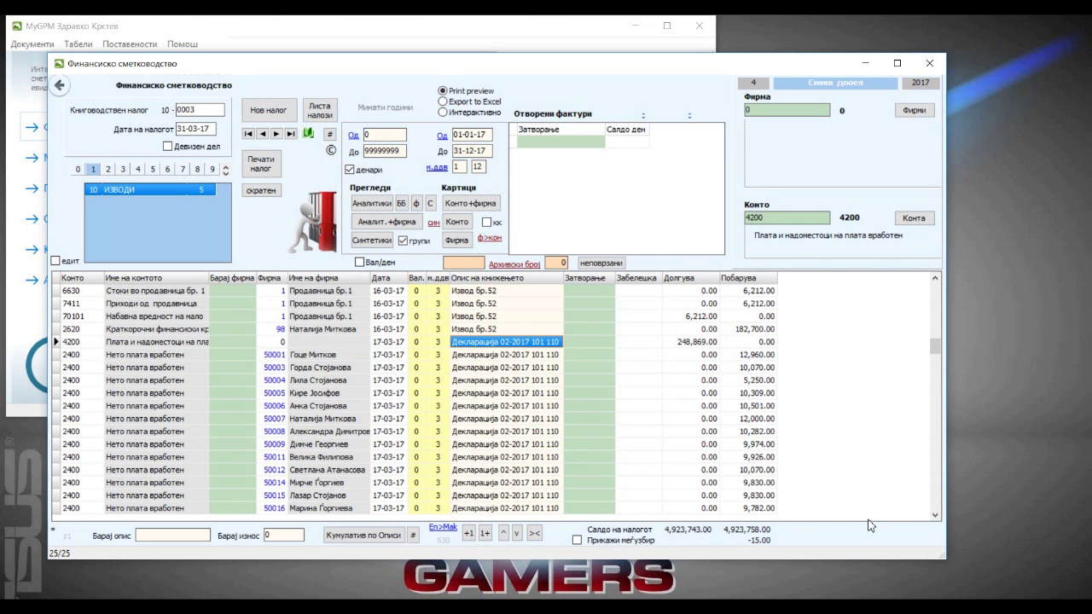
left_click(935, 516)
left_click(936, 516)
left_click(936, 516)
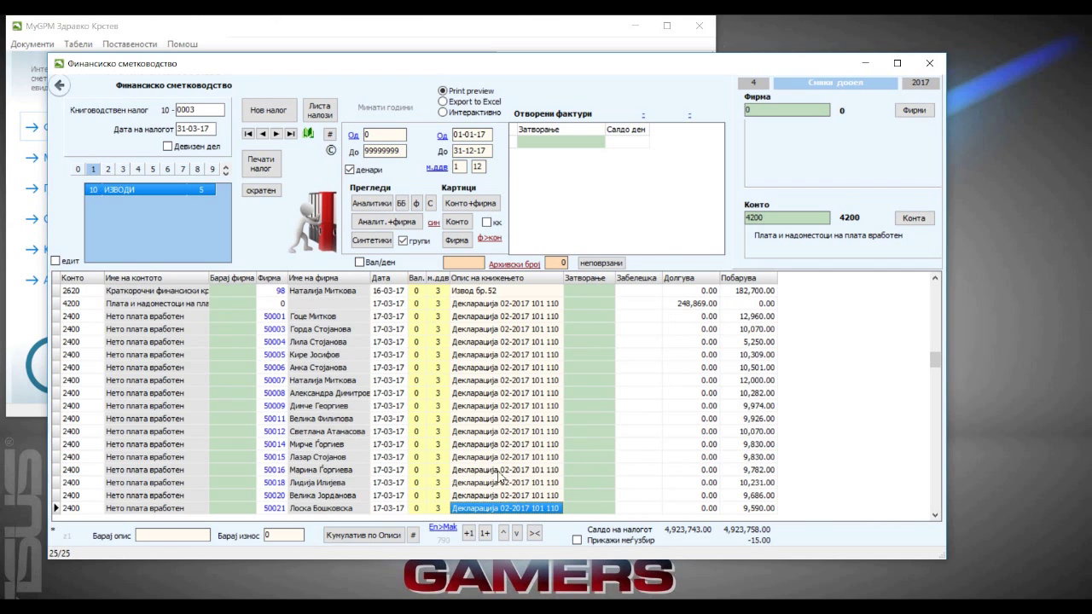
left_click(359, 539)
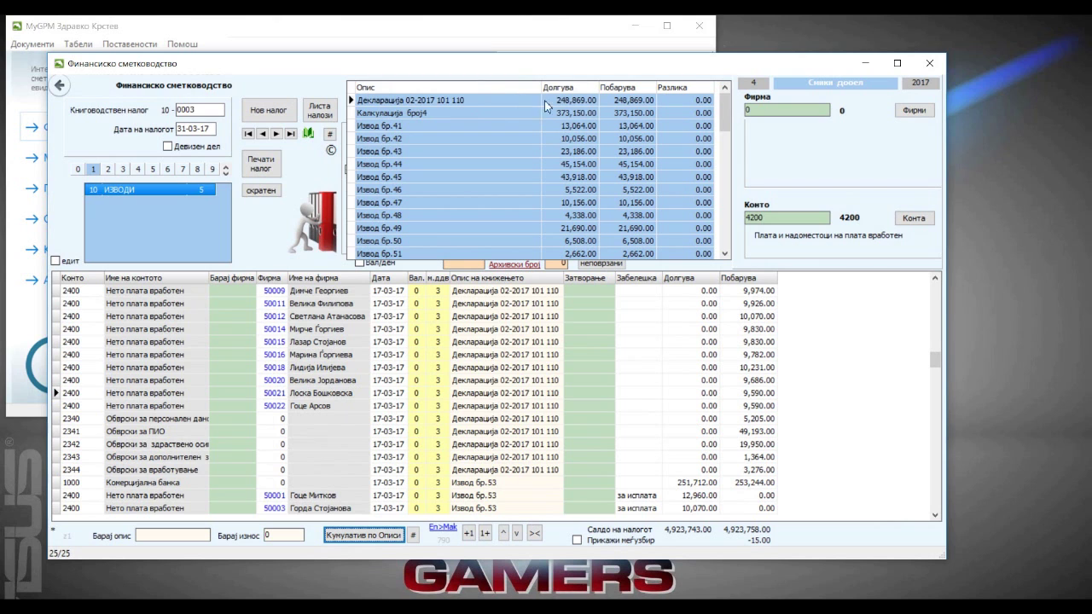
left_click(577, 102)
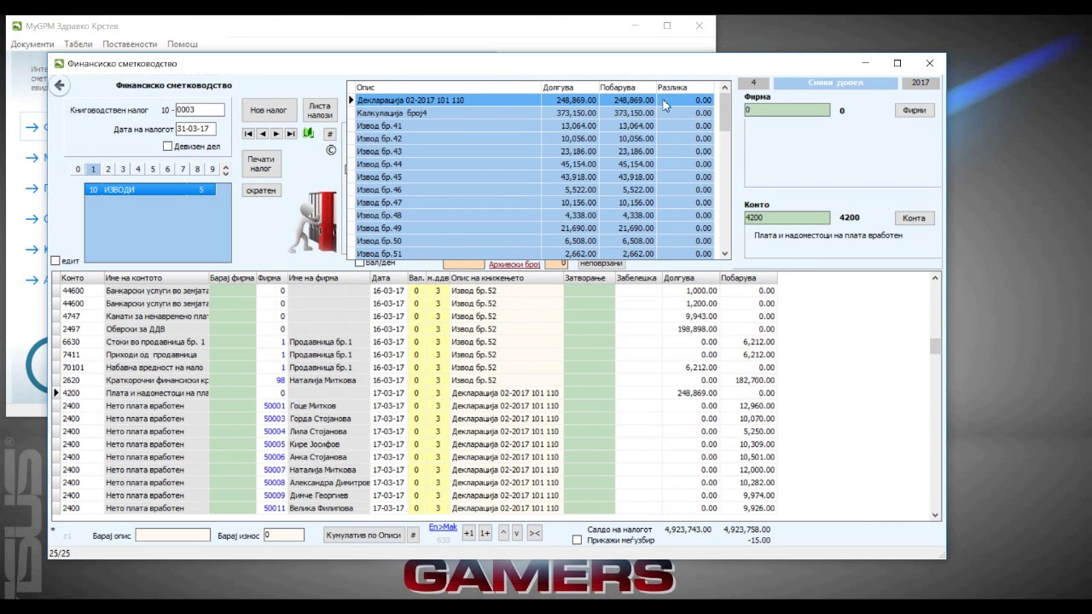
left_click(724, 253)
left_click_drag(726, 254, 727, 255)
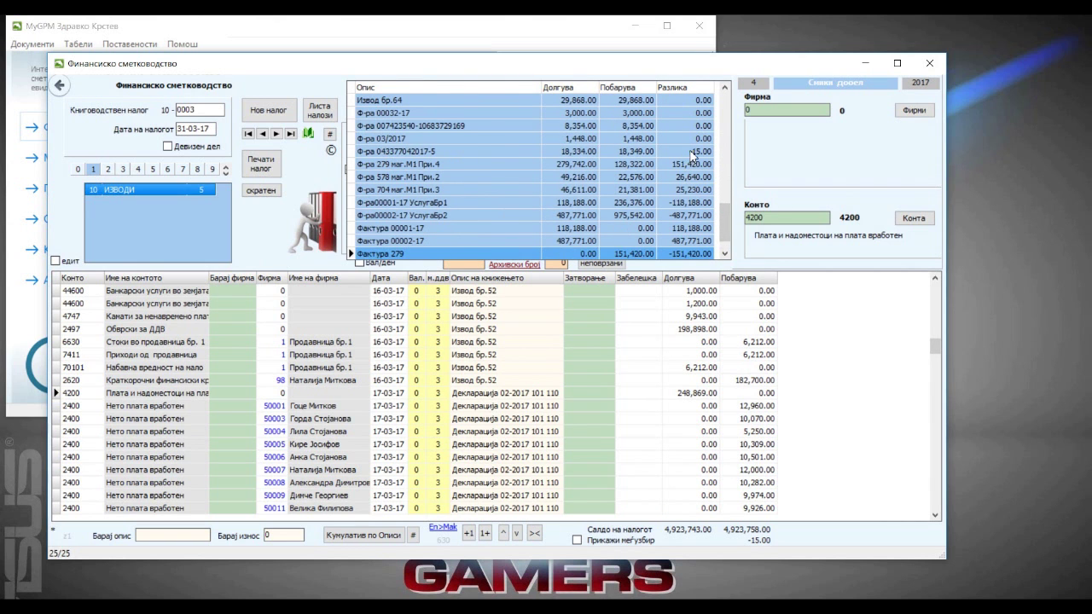
left_click(691, 152)
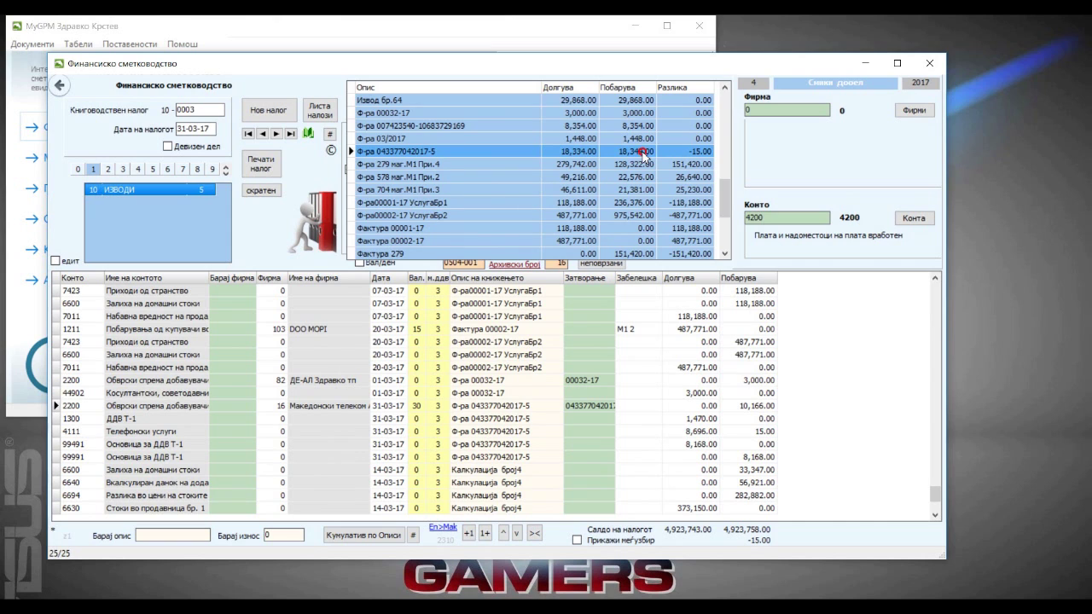
left_click(645, 156)
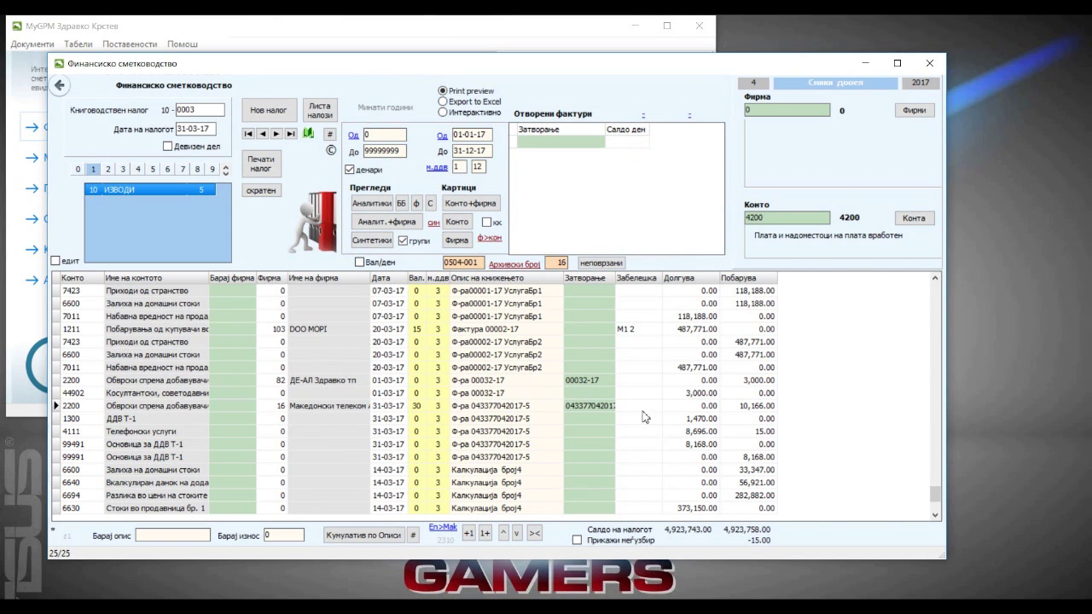
left_click(208, 406)
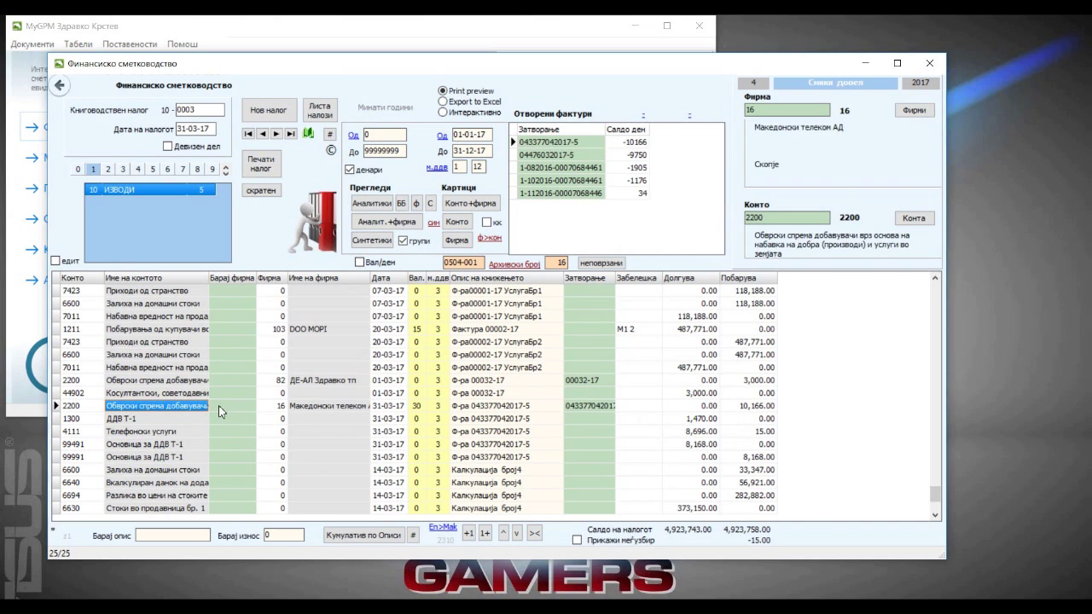
left_click(763, 432)
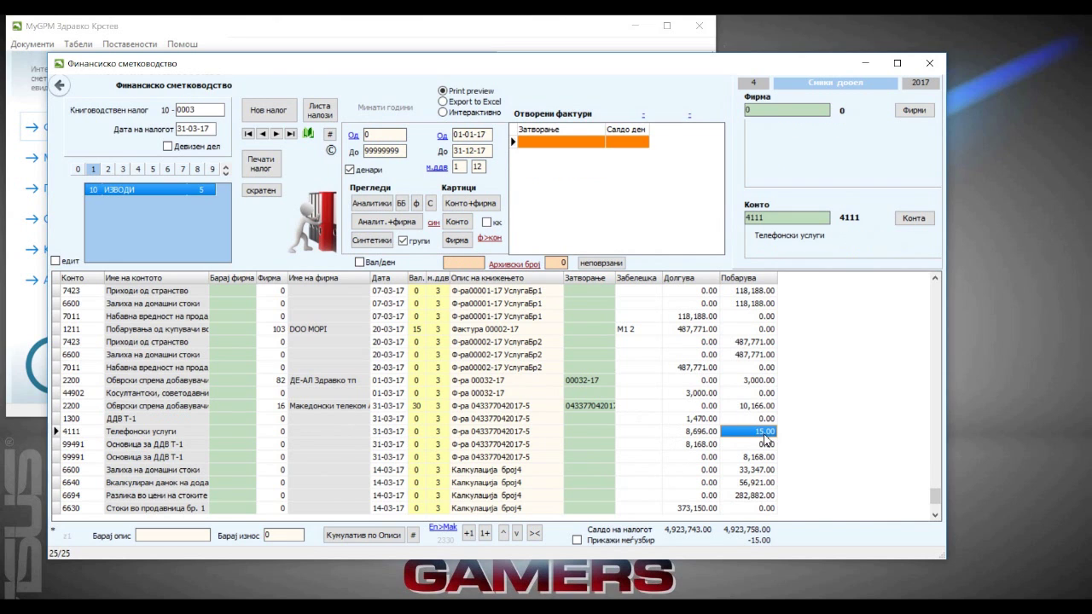
type("0")
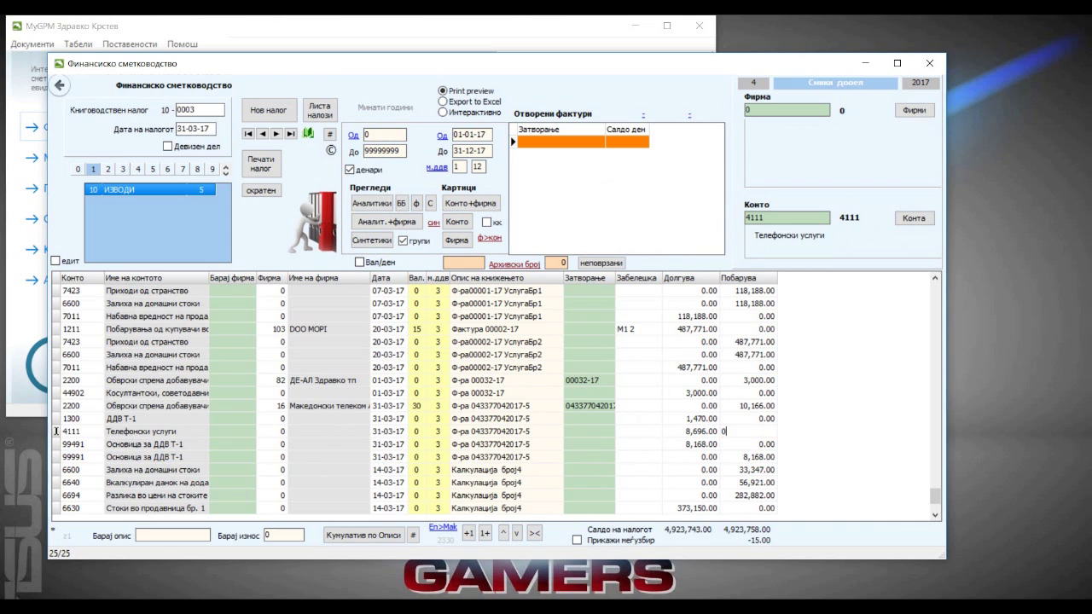
left_click(735, 421)
left_click(751, 433)
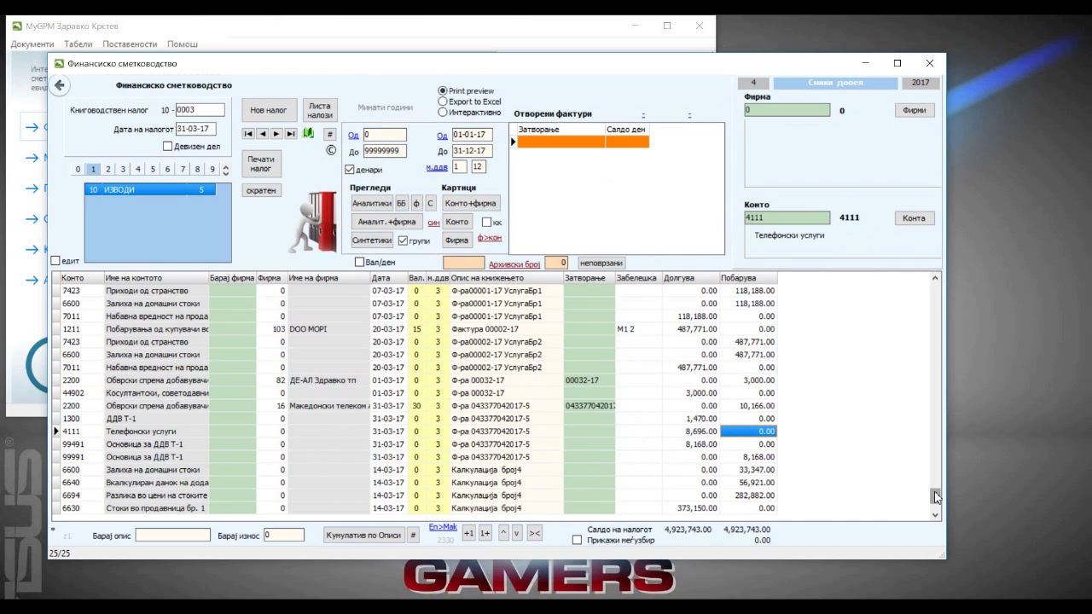
Step: Add a new posting at the end of the order and try to enter a Долгува amount of 1500 without an account
key("ctrl+End")
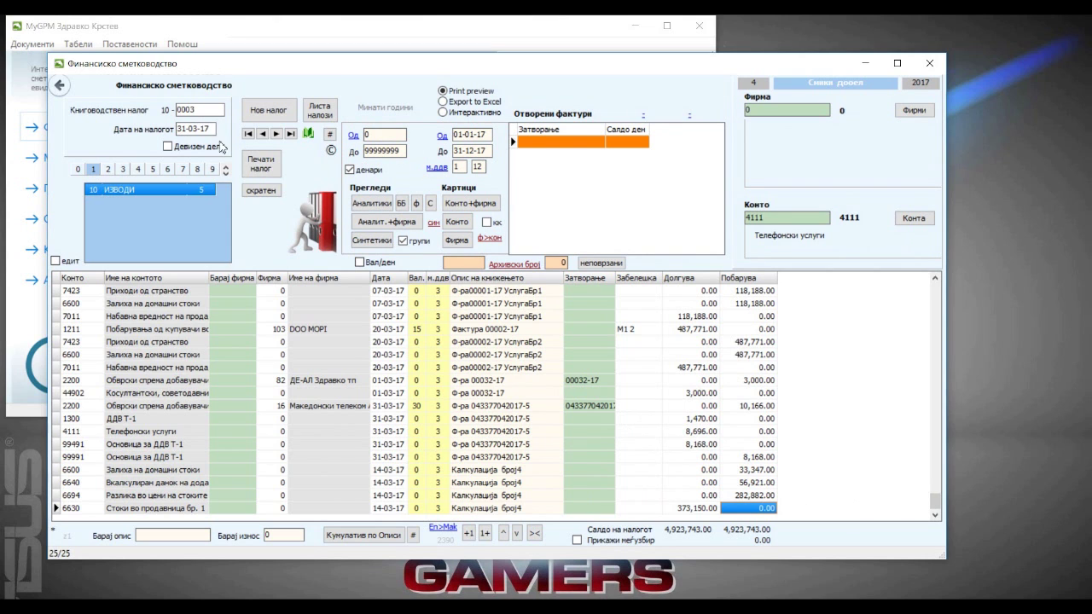
key("Tab")
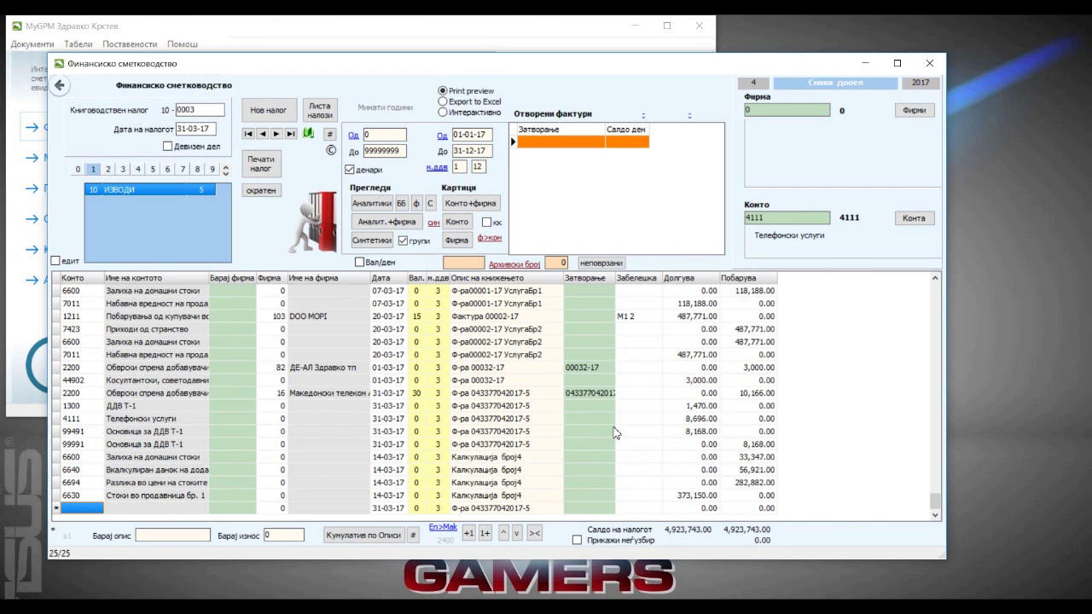
key("Tab")
key("Tab")
key("Tab")
key("Tab")
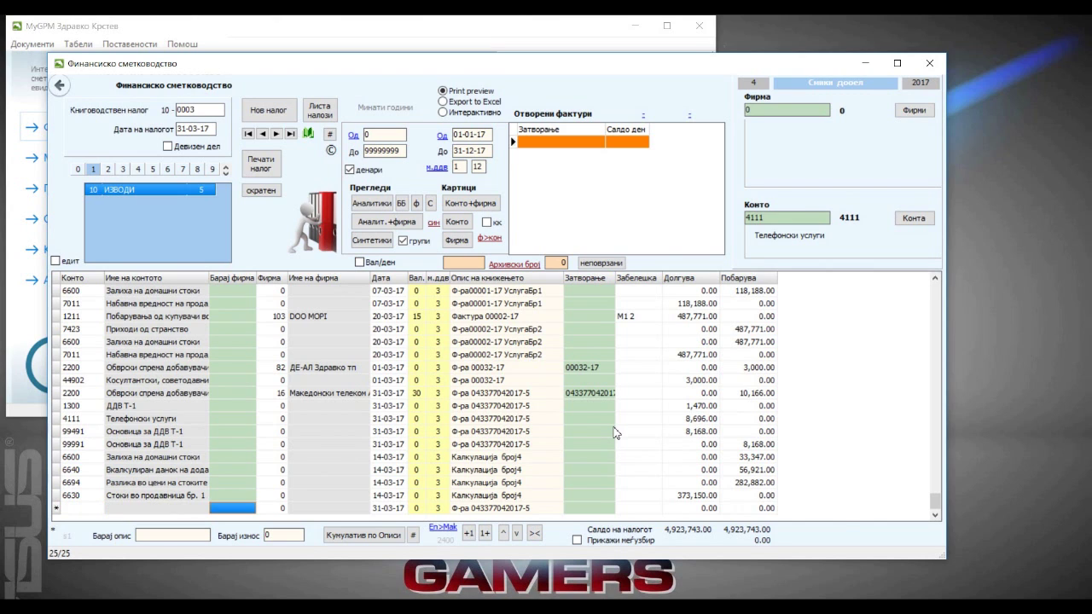
key("Tab")
key("Tab")
key("Tab")
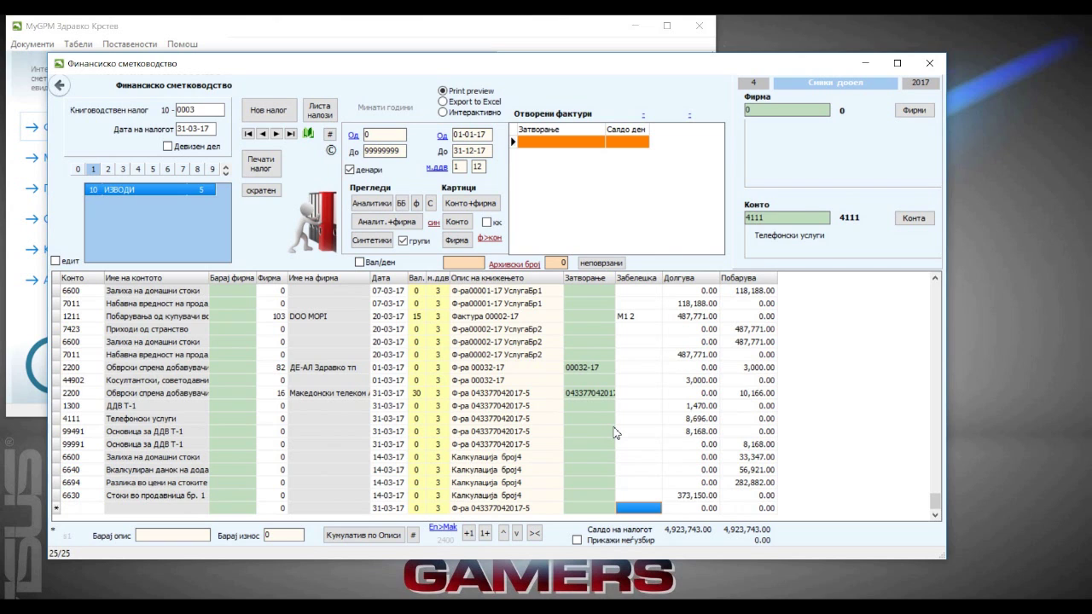
type("15")
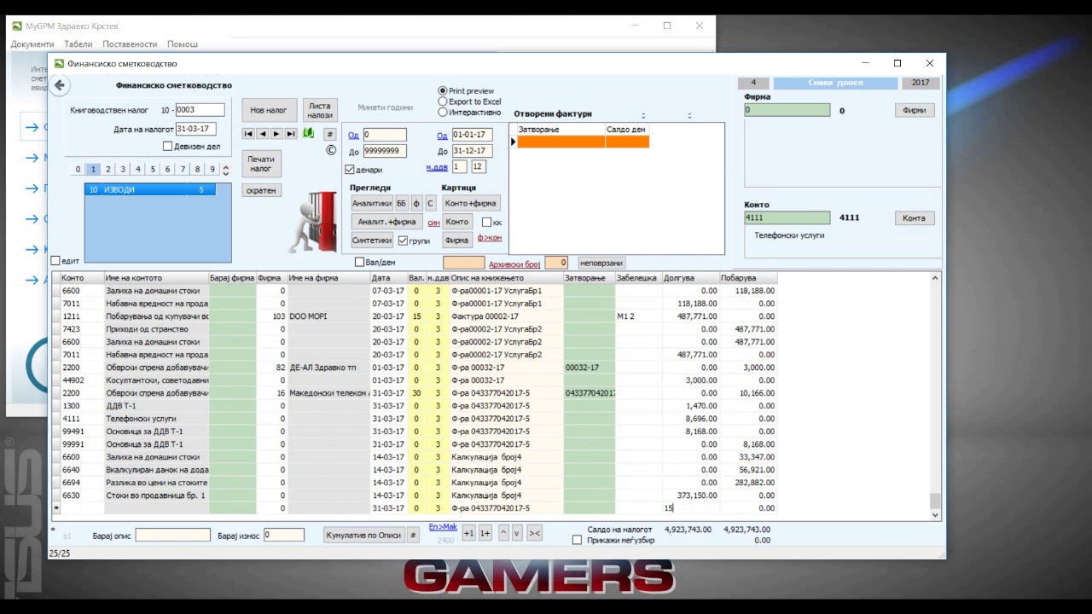
key("Tab")
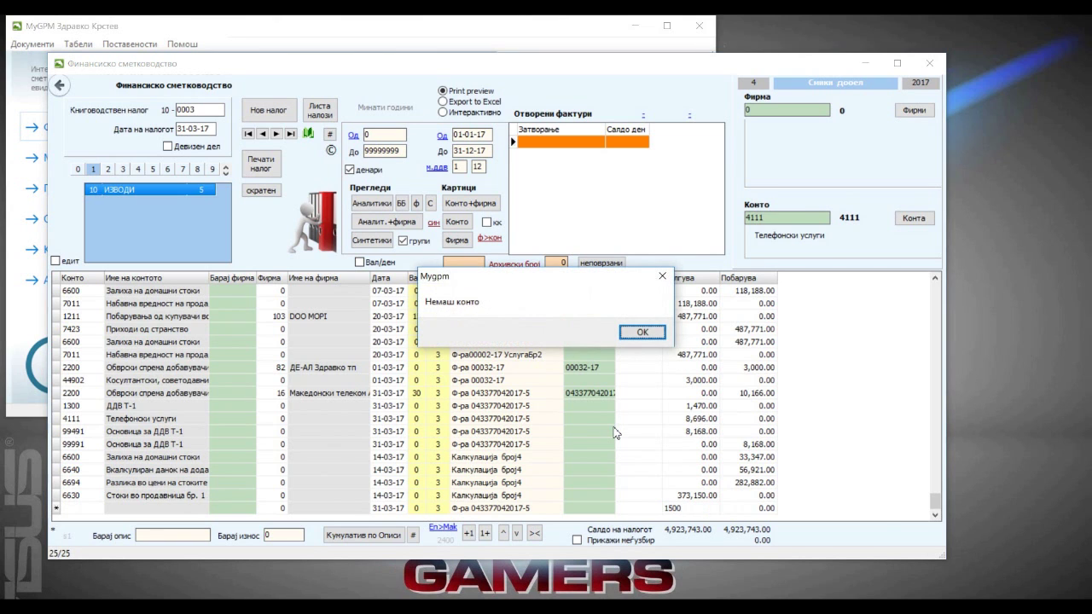
key("Return")
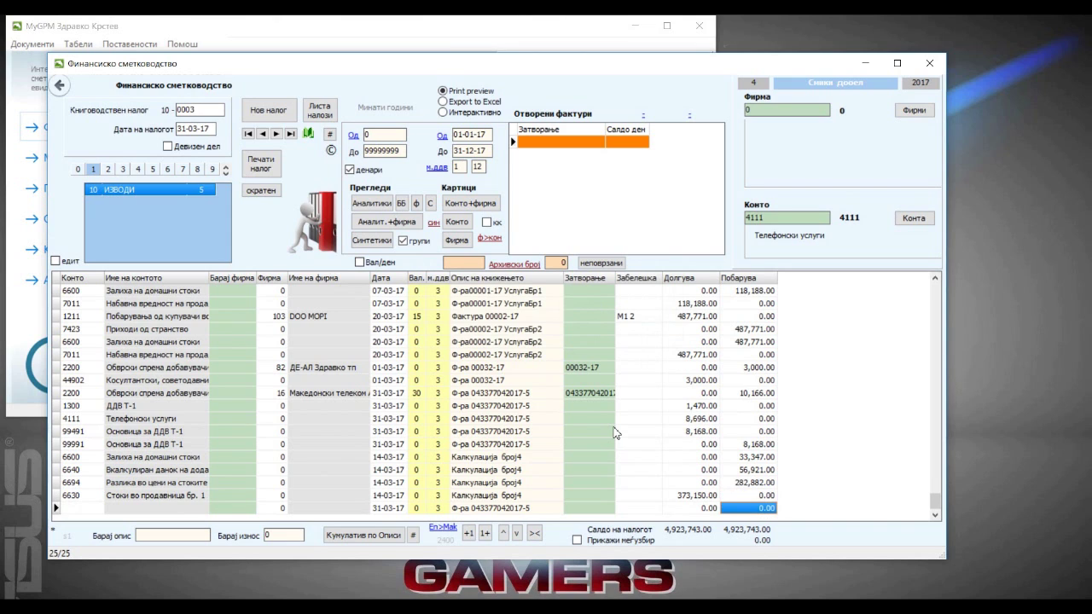
Step: Give the new last posting the account 6630 and a Долгува amount of 15,000
left_click(699, 510)
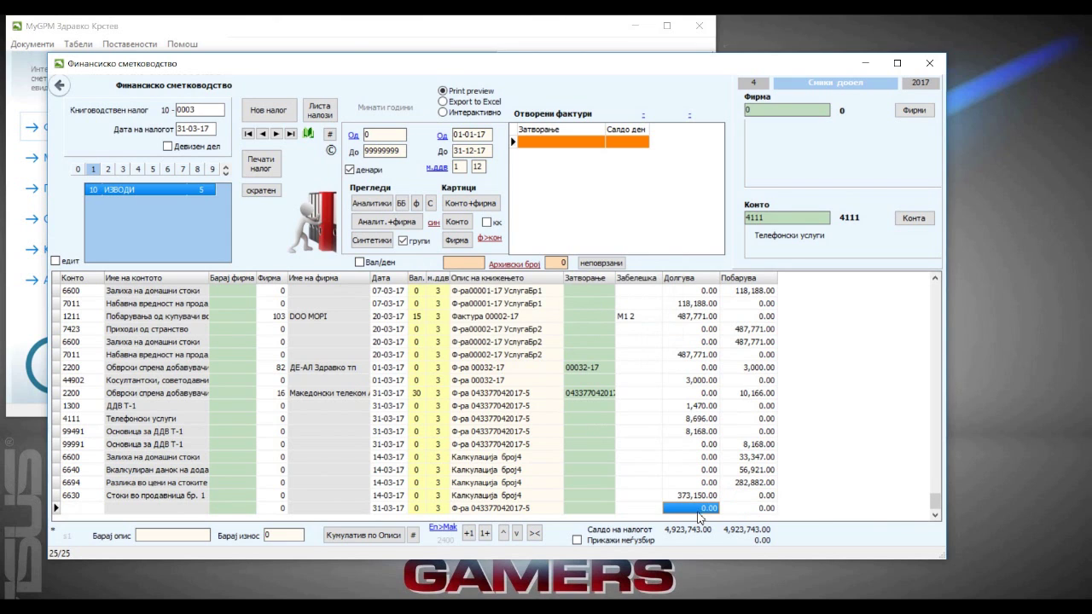
left_click(91, 510)
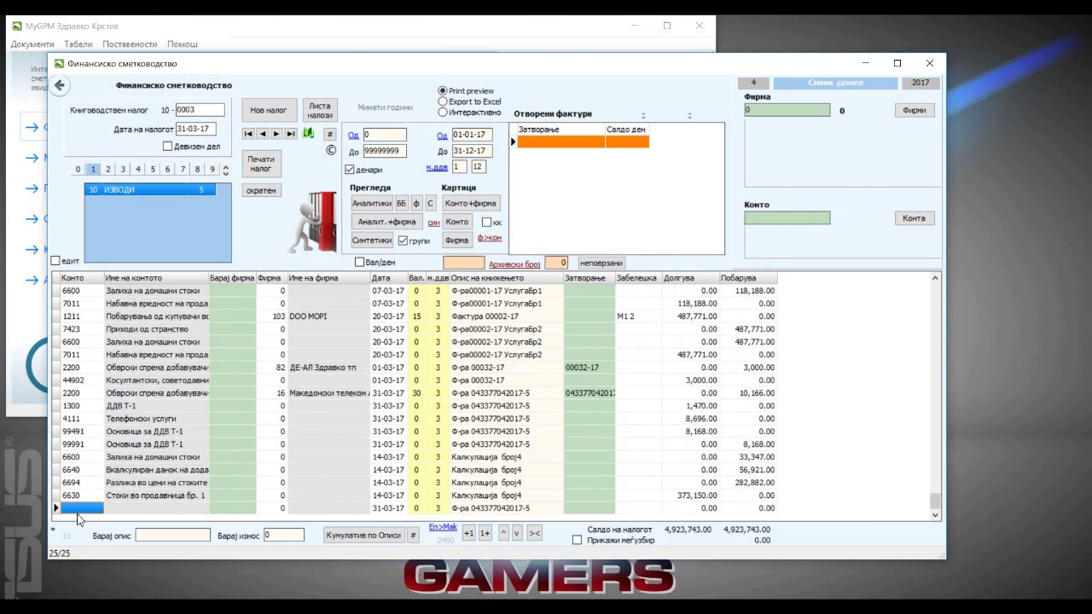
type("66")
key("Return")
key("Return")
key("Return")
key("Return")
key("Return")
key("Return")
type("15,000")
key("Return")
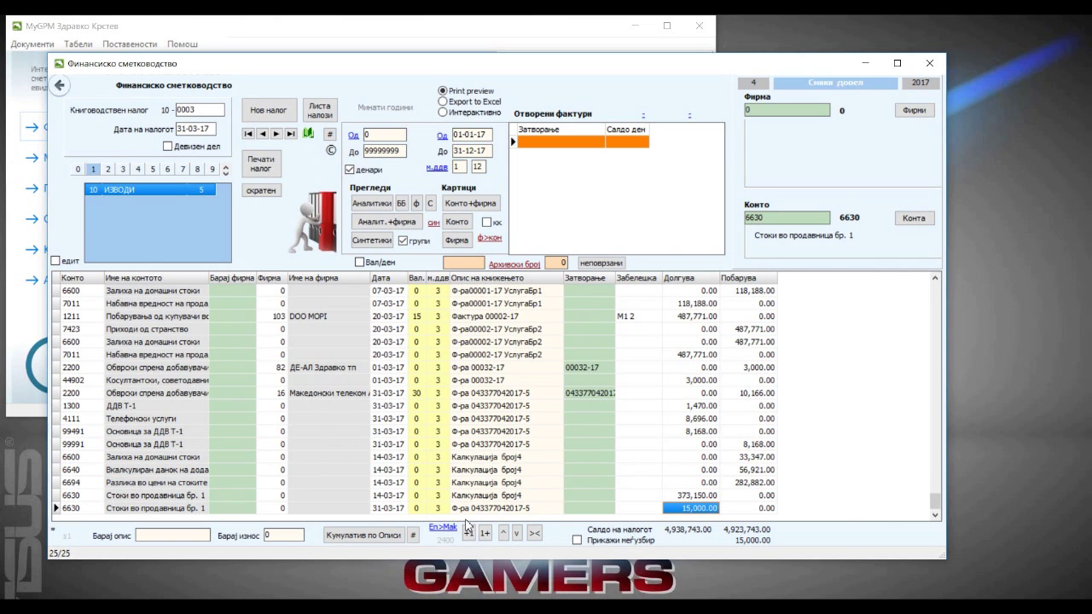
Step: Add another posting on account 6630 with a Побарува amount of 15,000
left_click(468, 532)
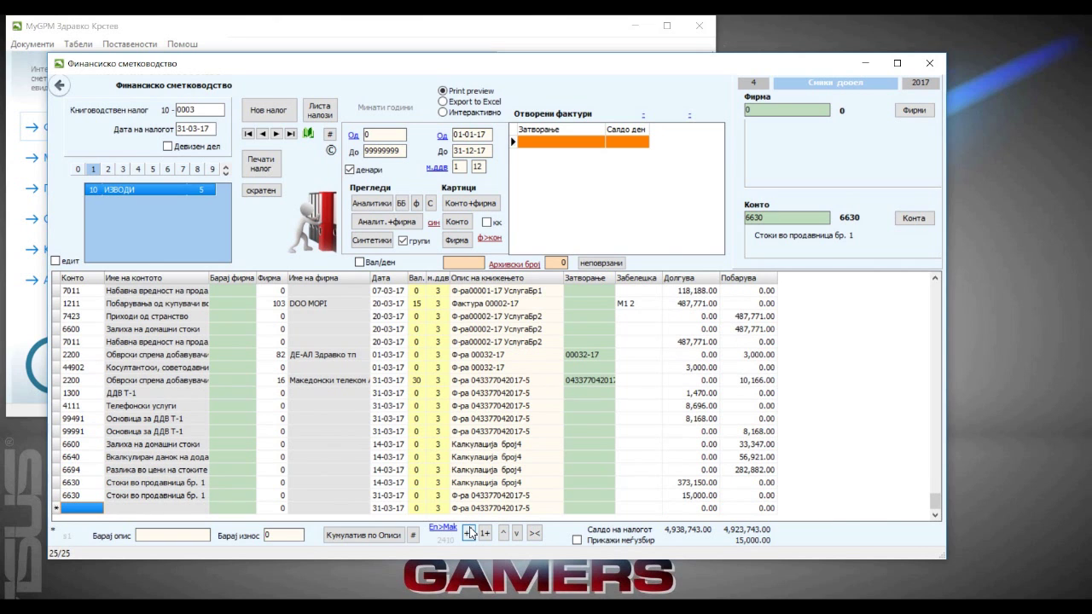
type("6630")
key("Return")
key("Return")
key("Return")
key("Return")
key("Return")
key("Return")
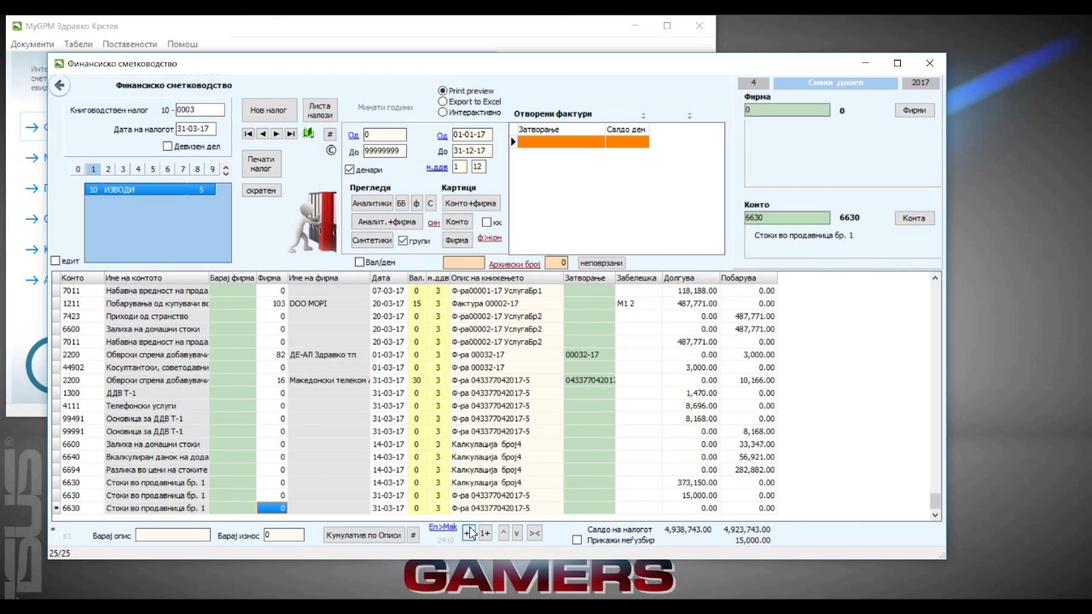
key("Return")
type("15000")
left_click(469, 533)
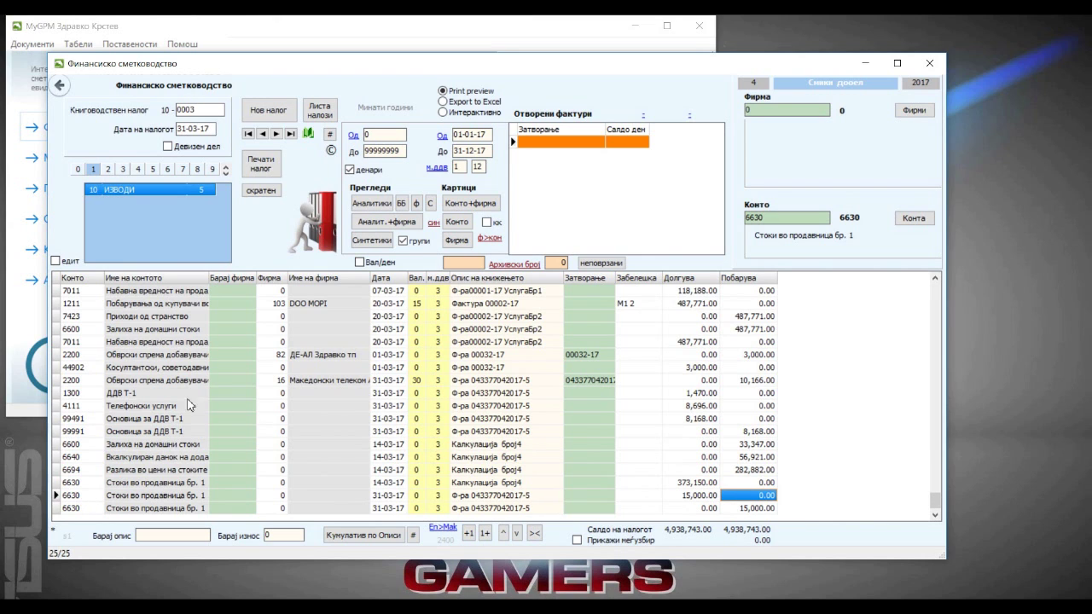
Step: Replace the account of the posting with 15,000 in Долгува with the nonexistent code AAAA
left_click(75, 496)
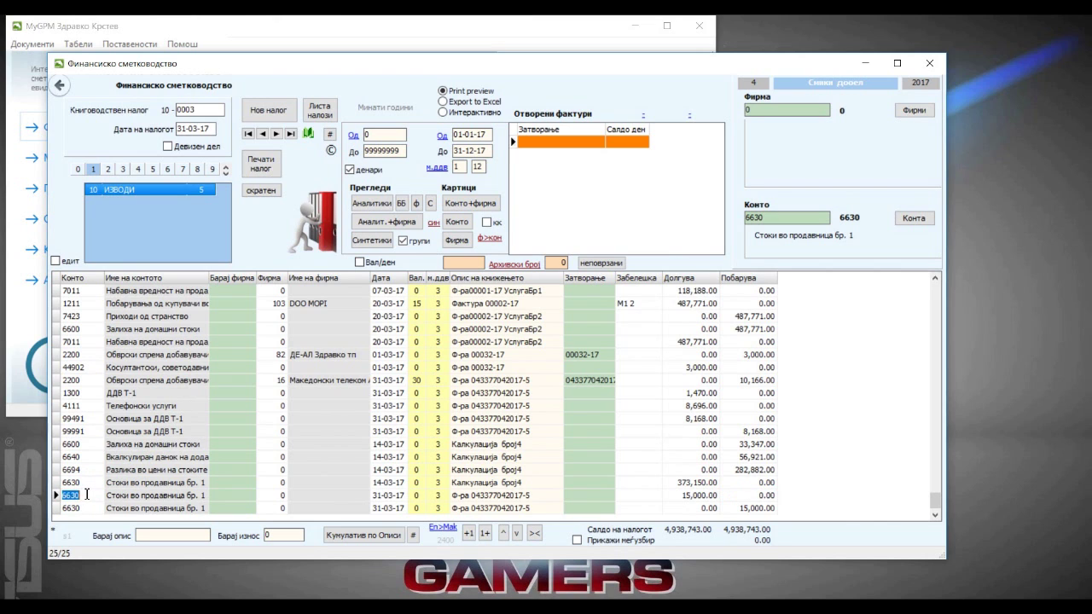
type("aaaa")
left_click(81, 482)
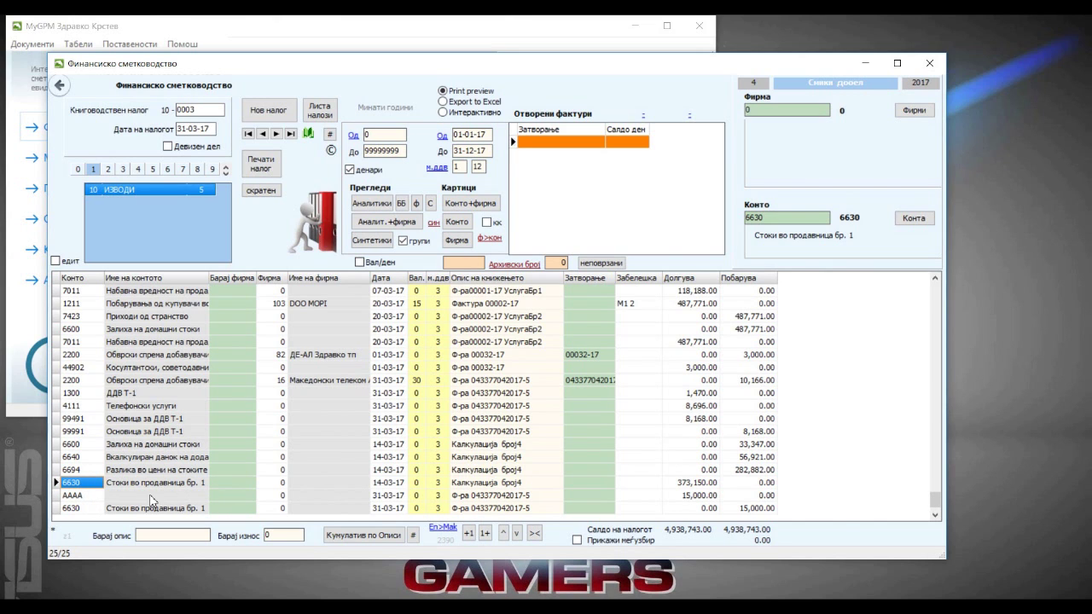
Step: Select the AAAA posting, then run the balance check on all orders and the balance check by description
left_click(100, 497)
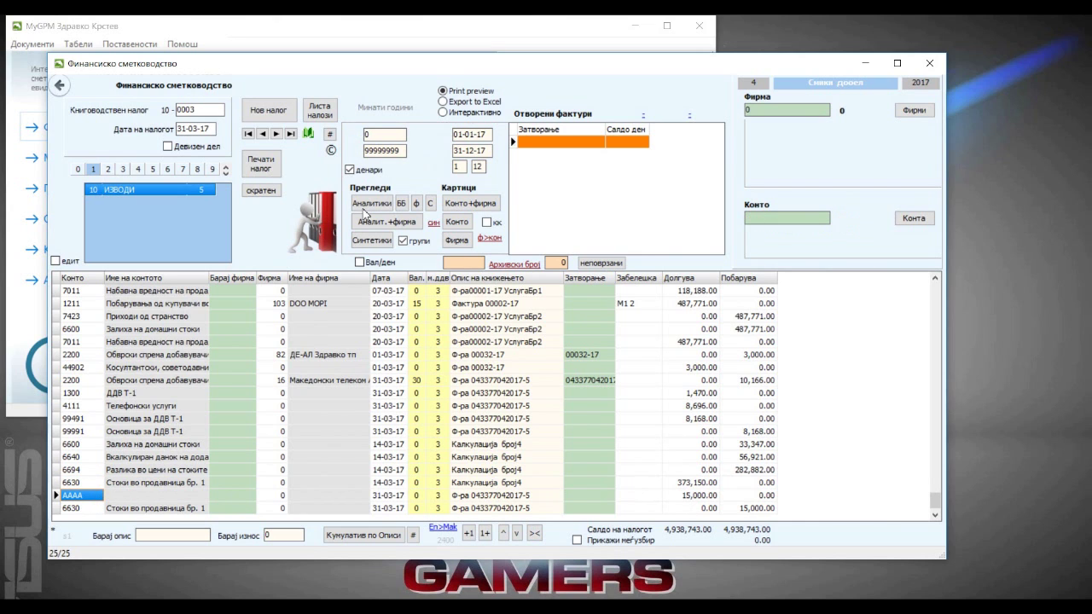
left_click(329, 135)
left_click(642, 332)
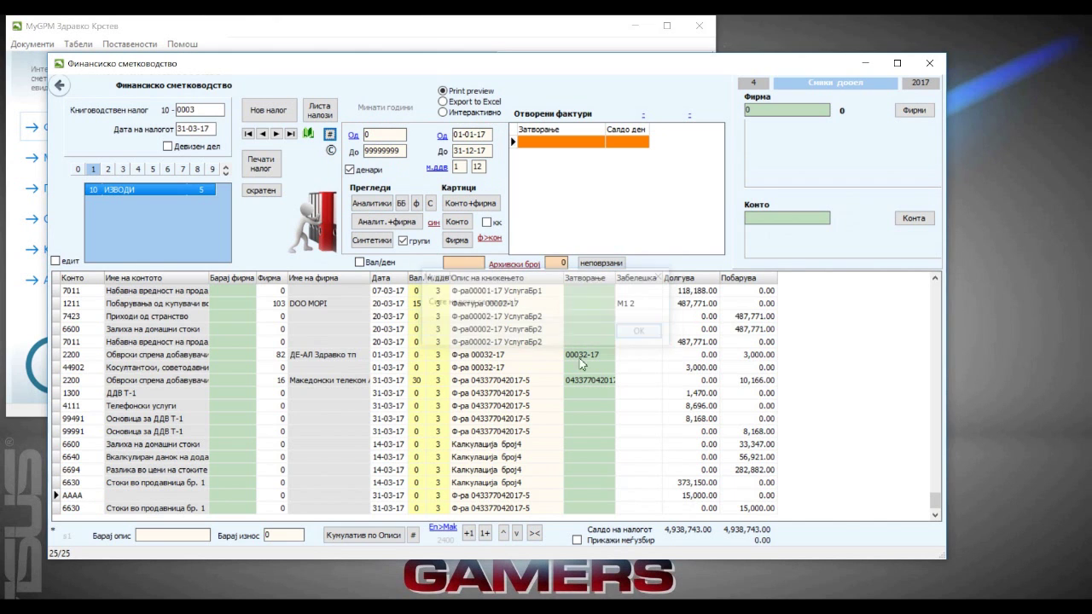
left_click(412, 536)
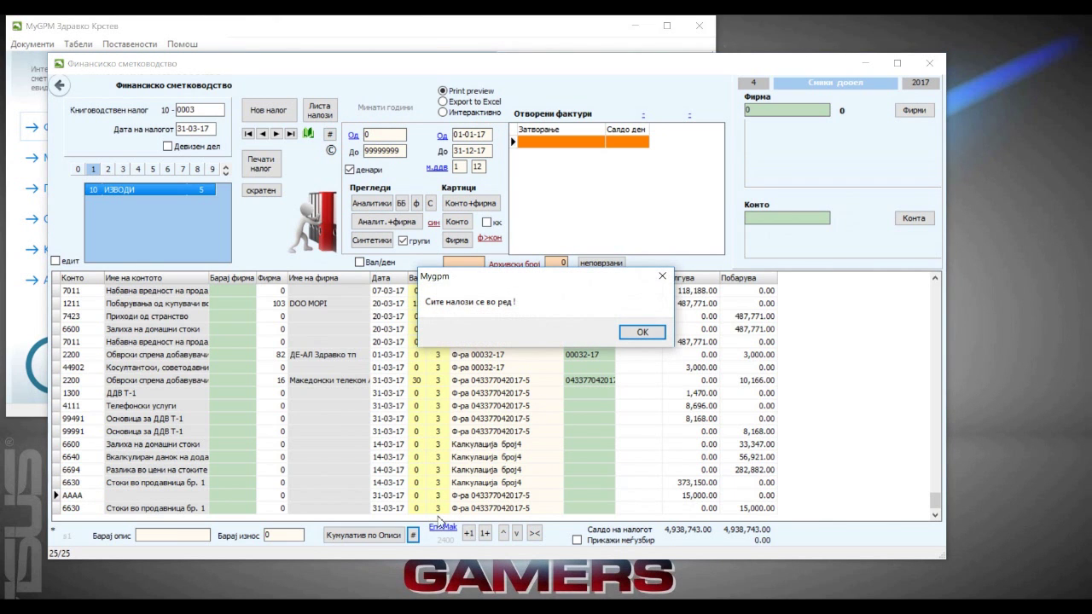
left_click(640, 332)
Step: Preview the analytical accounts report (Аналитики) and check the grand totals on its last page
left_click(394, 206)
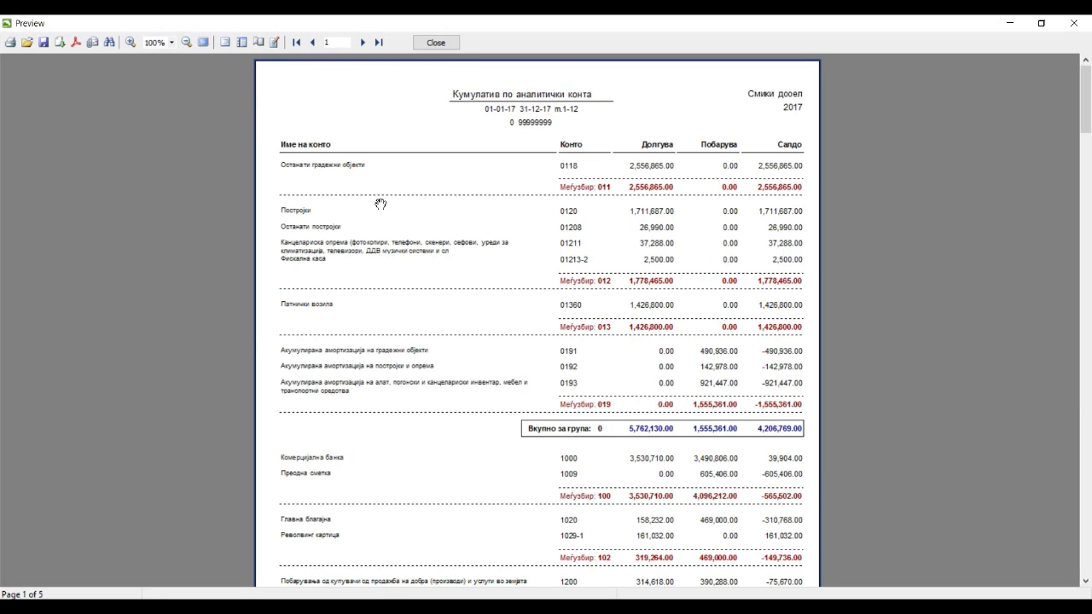
left_click(379, 43)
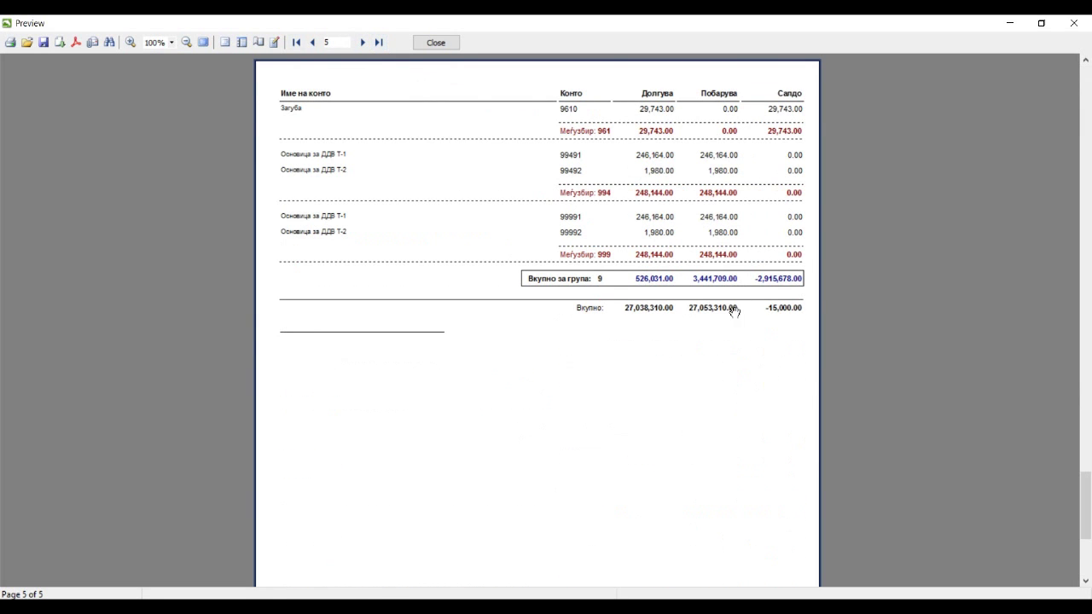
left_click(435, 43)
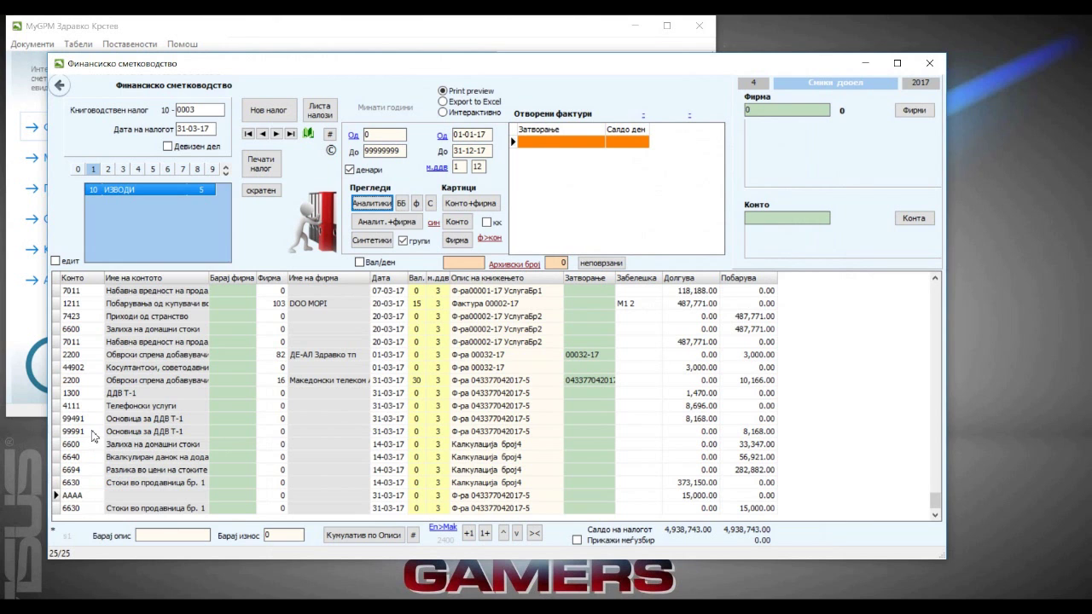
Step: Run the check for postings with an invalid account and return to order 10-0003
left_click(54, 534)
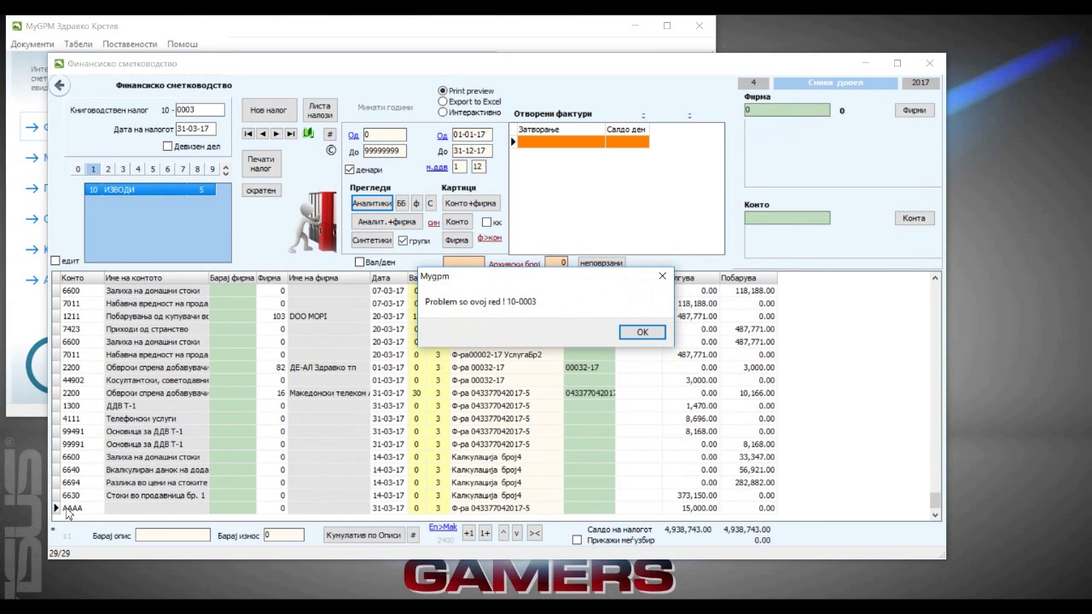
left_click(642, 332)
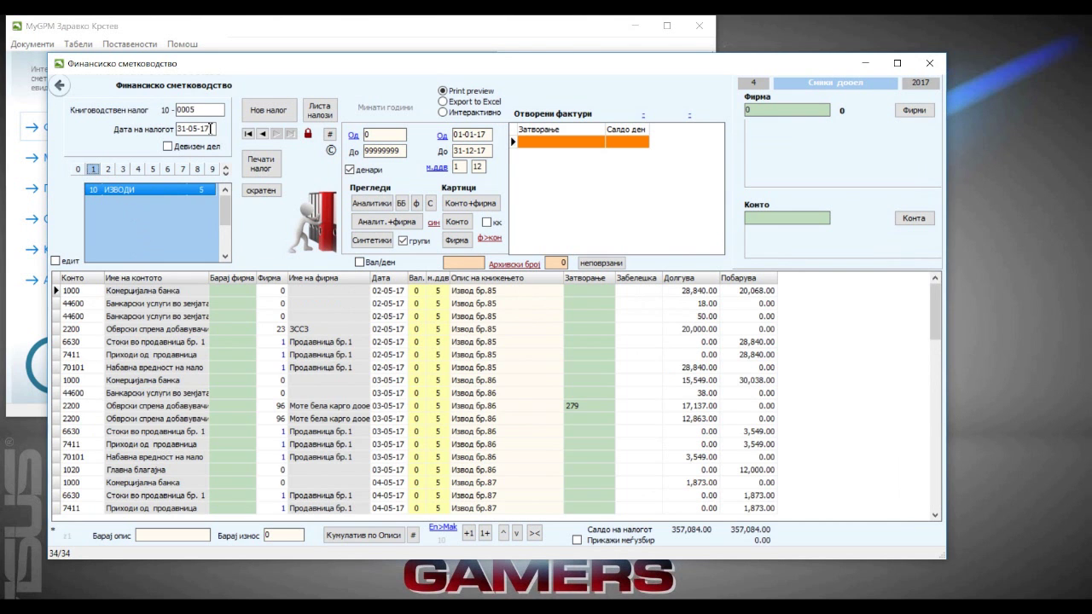
left_click(263, 134)
left_click(262, 134)
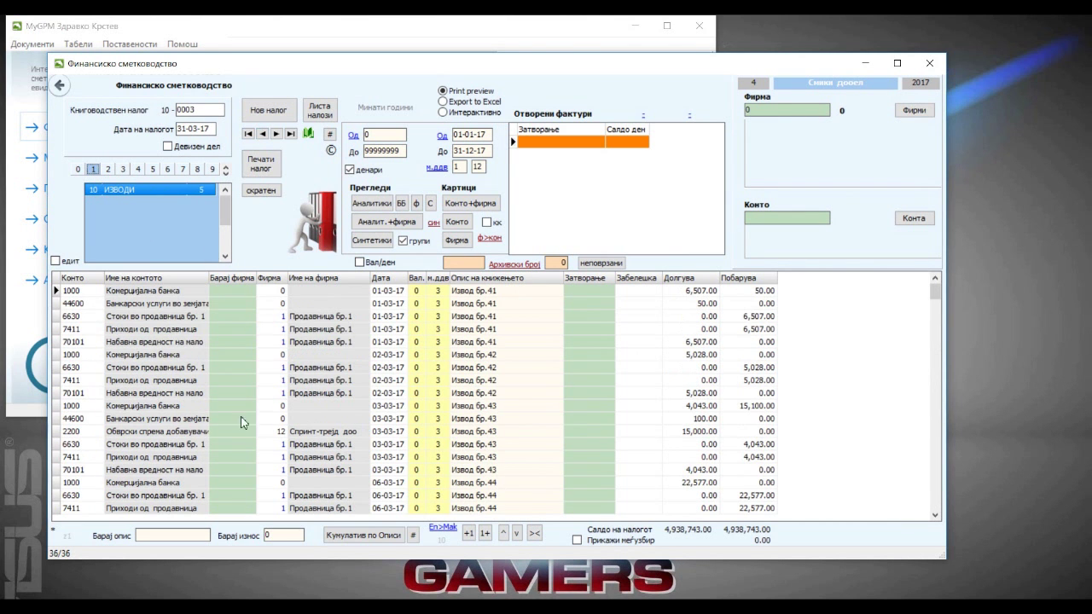
Step: Delete the AAAA posting and the 6630 posting with 15,000 in Побарува at the end of order 10-0003, and lock the order
left_click_drag(935, 291, 952, 523)
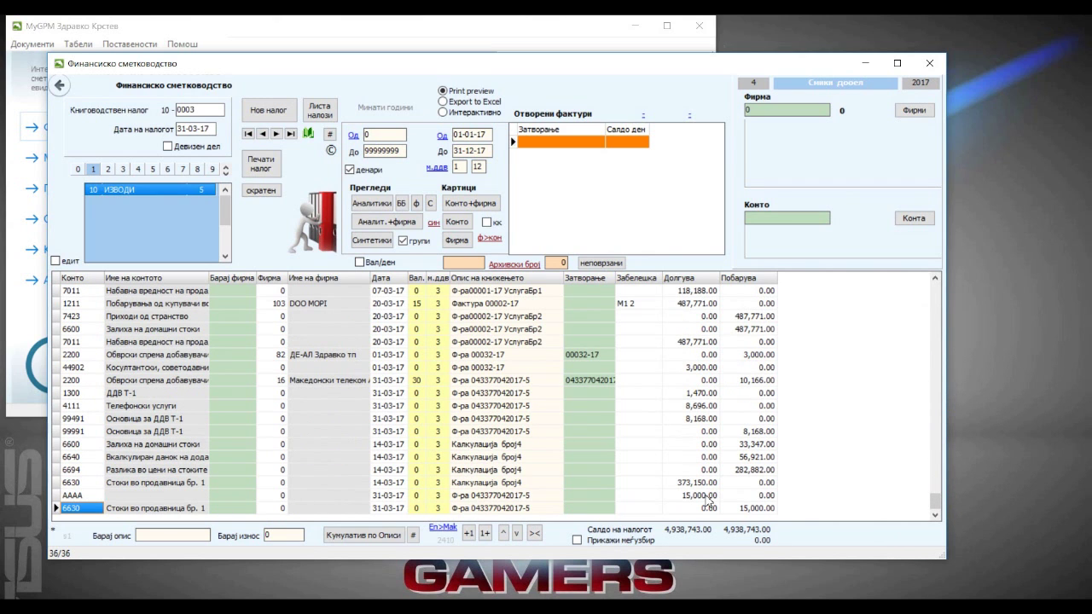
left_click(77, 495)
left_click(84, 496)
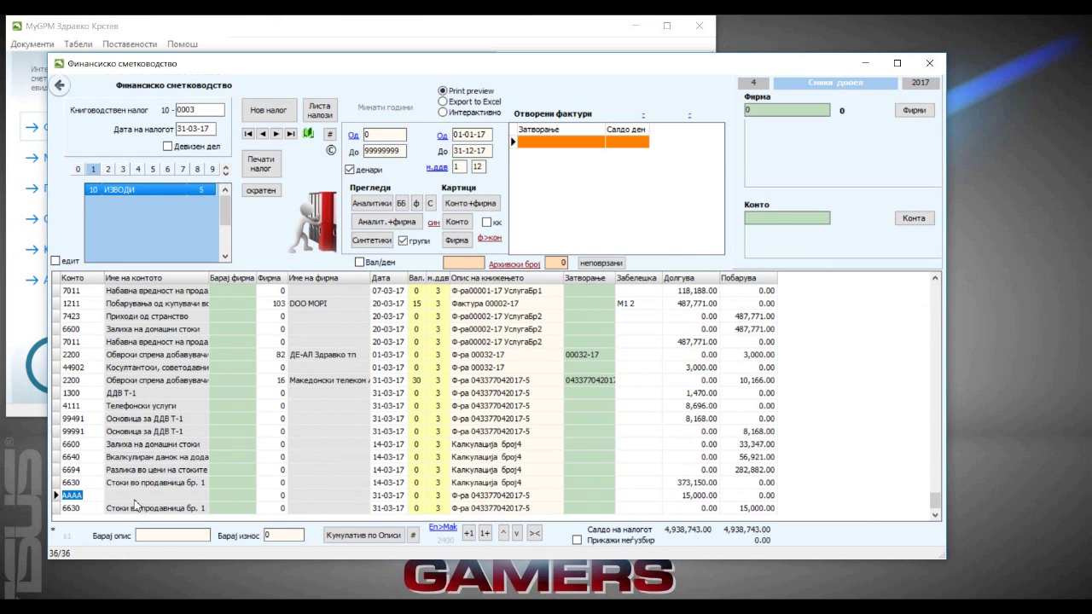
key("ctrl+Delete")
key("Return")
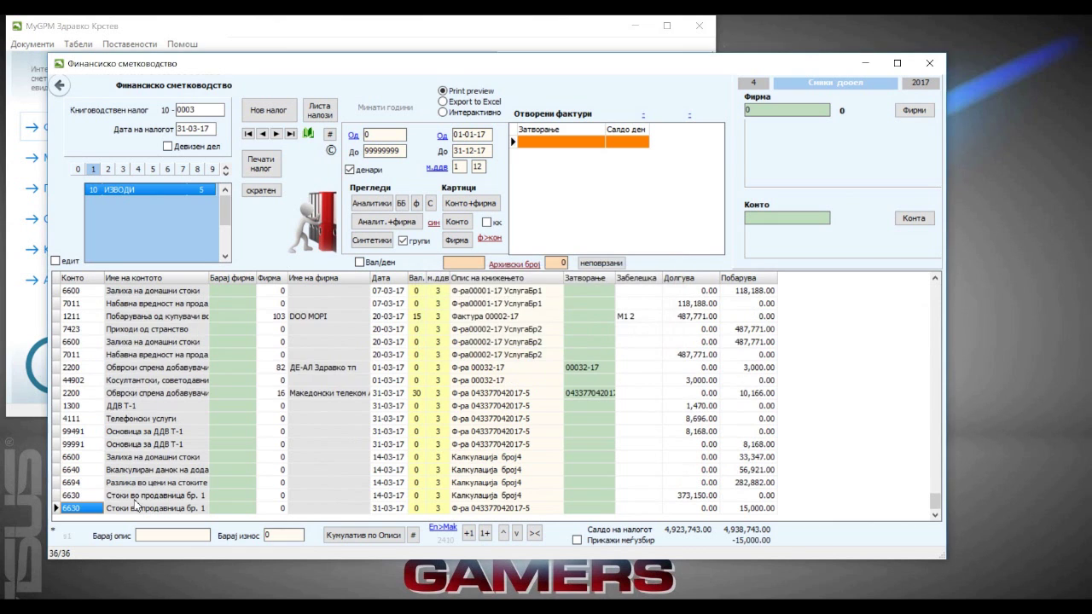
key("ctrl+Delete")
key("Return")
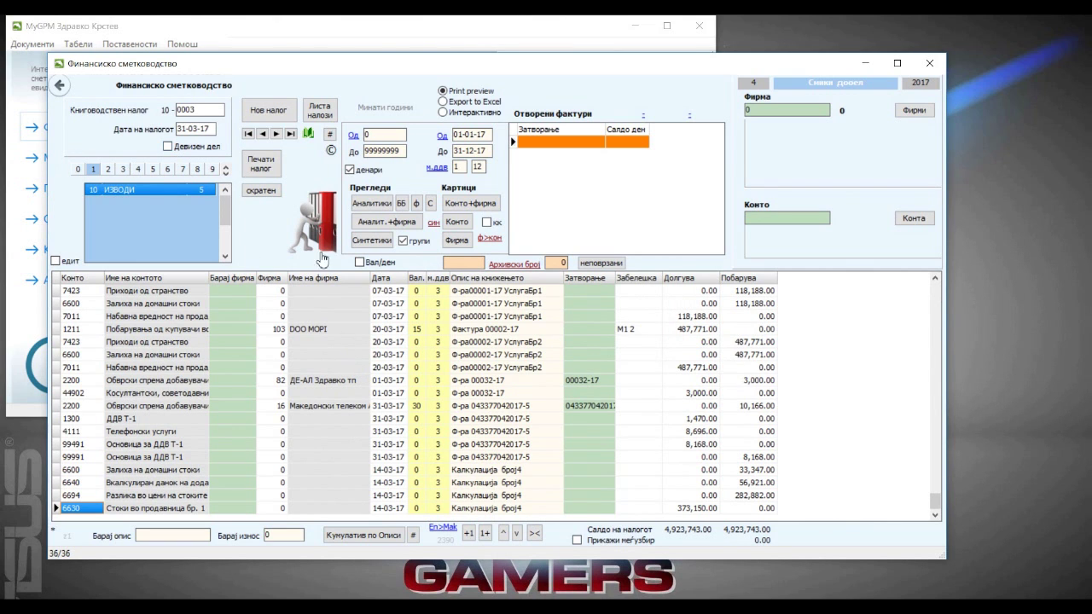
left_click(309, 134)
Step: Look through the postings of the ДДВ order 20-0001 and of the ИЗВОДИ order 10-0005
left_click(109, 170)
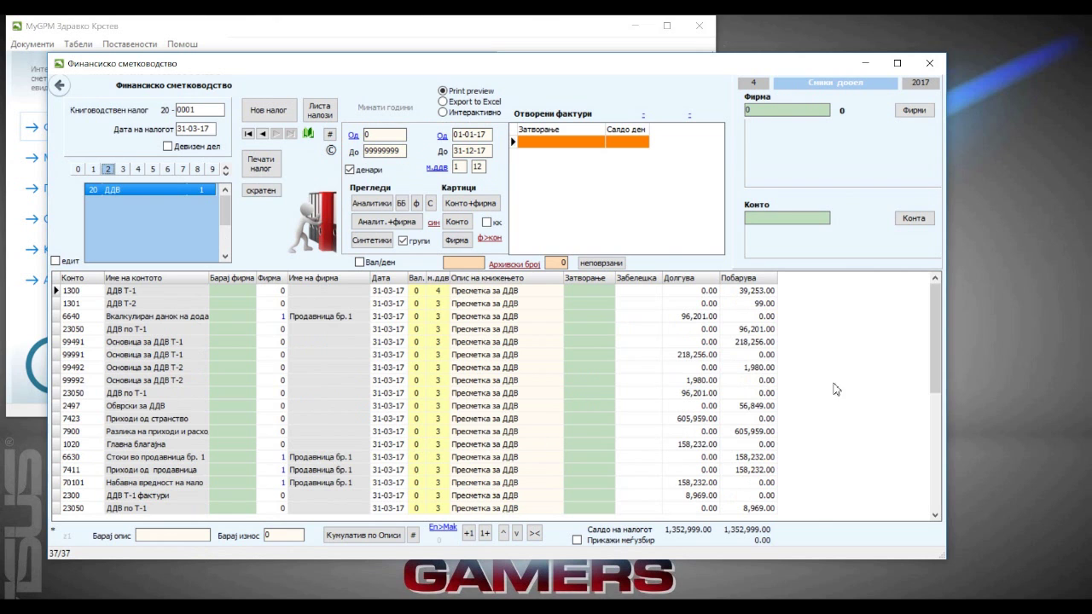
left_click_drag(934, 365, 933, 489)
left_click(93, 170)
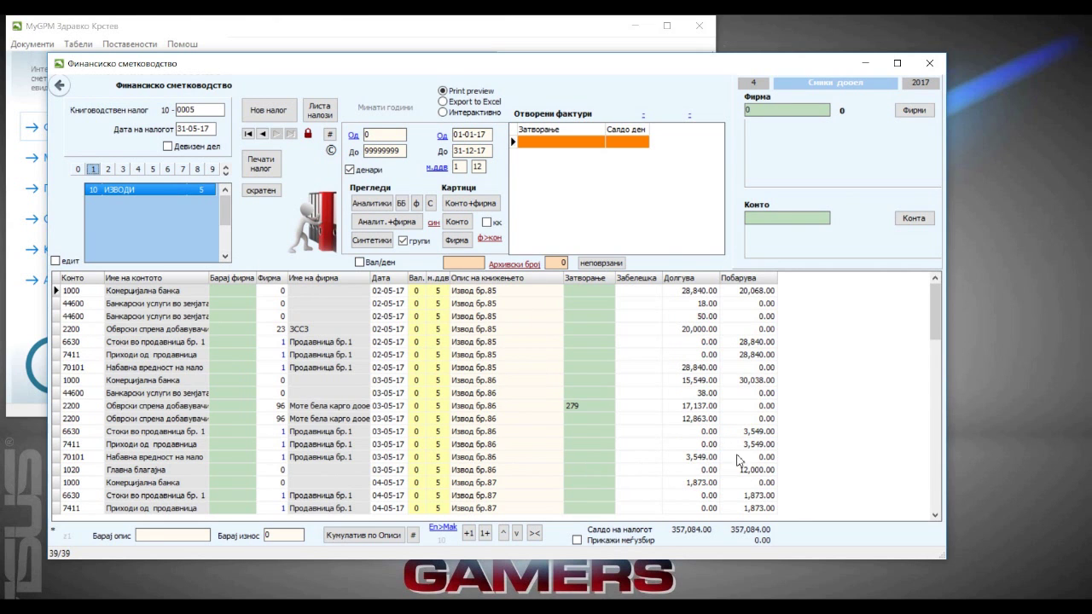
left_click(930, 481)
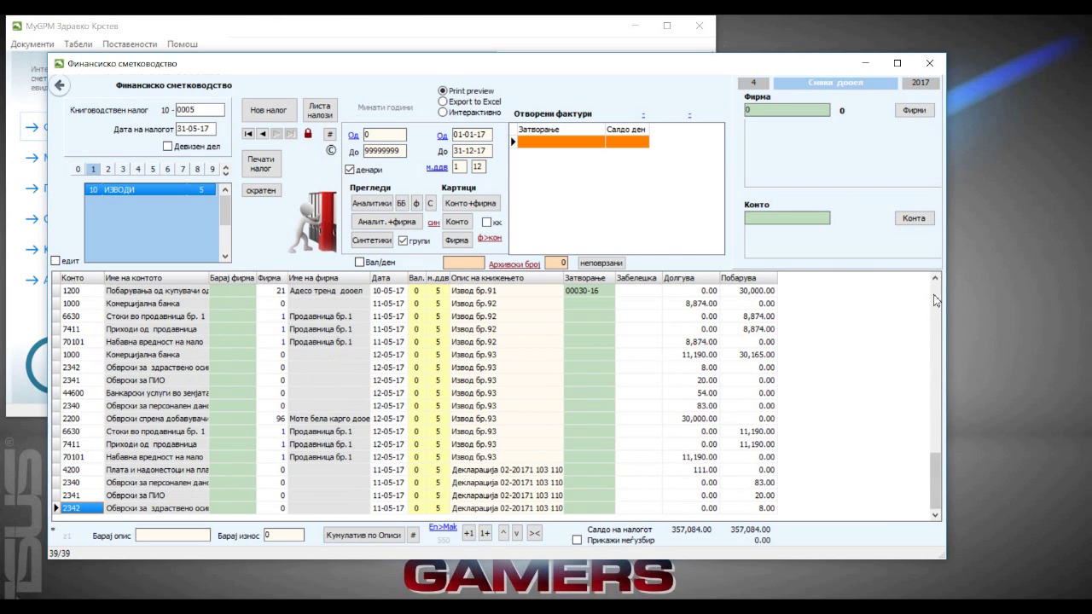
key("ctrl+Home")
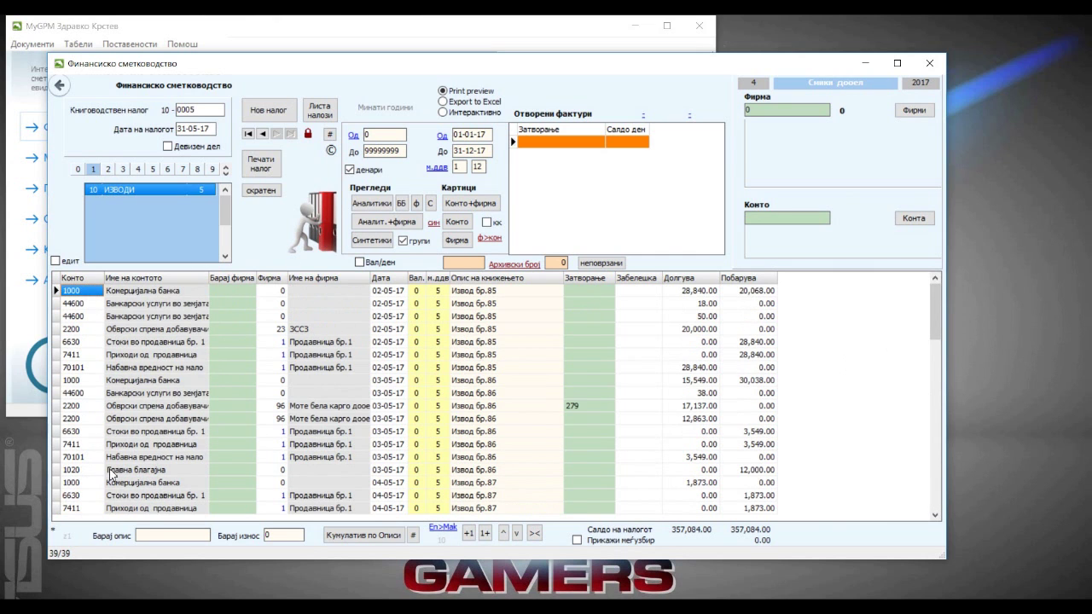
Step: Search the descriptions of all postings for 20171
left_click(140, 534)
type("2")
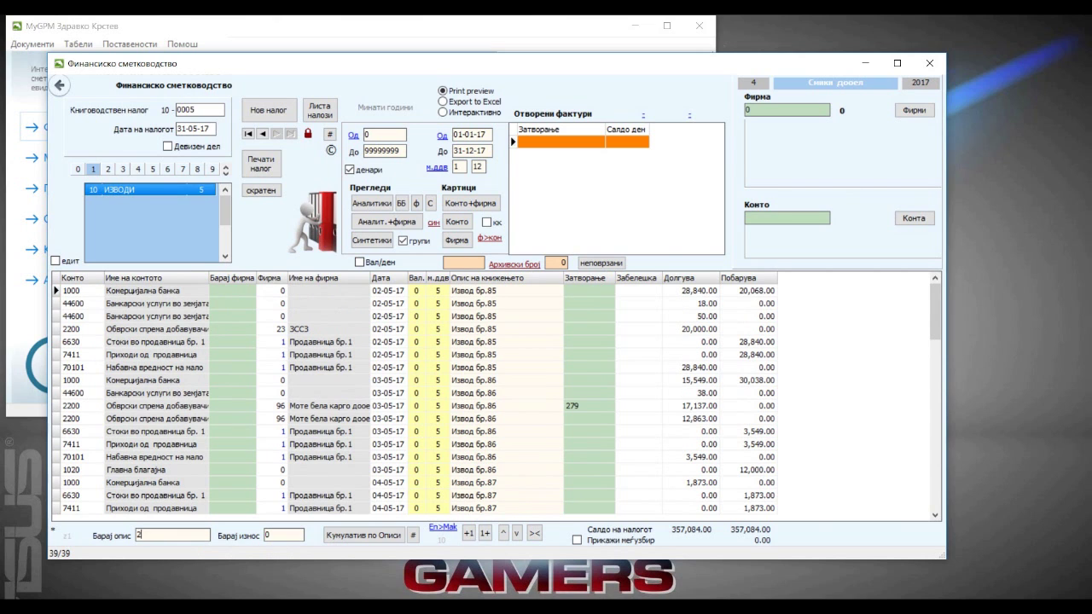
type("0171")
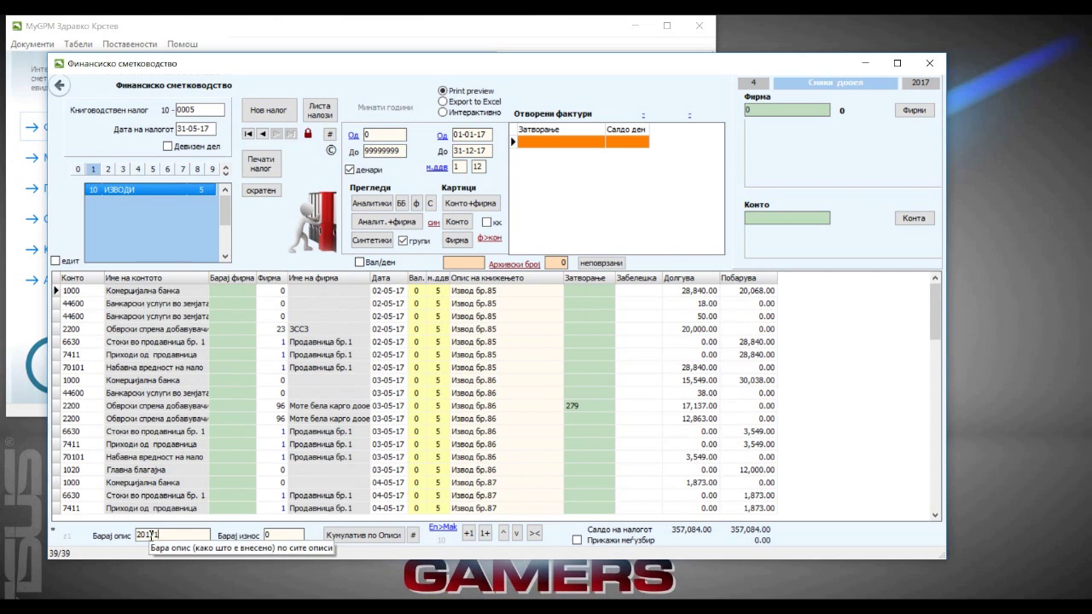
key("Return")
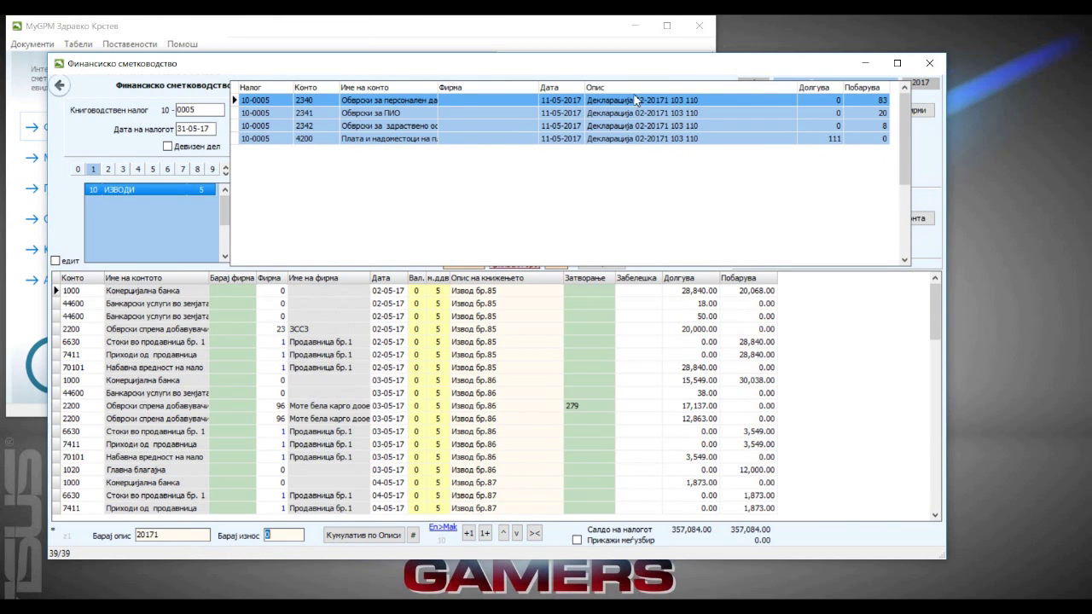
Step: Go through the found Декларација 02-20171 postings one by one to locate each in order 10-0005
left_click(447, 116)
left_click(452, 125)
left_click(459, 139)
left_click(459, 112)
left_click(465, 124)
left_click(465, 138)
left_click(467, 124)
left_click(475, 110)
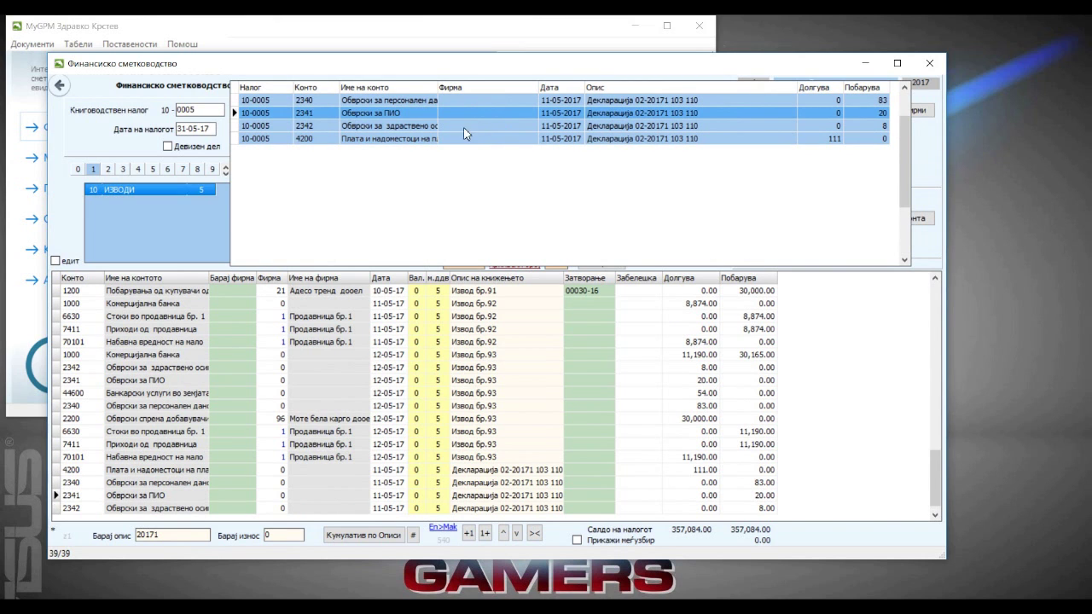
Step: Search the posting descriptions for the Latin-script word Deklaracija
double_click(174, 532)
type("Deklaracija")
key("Return")
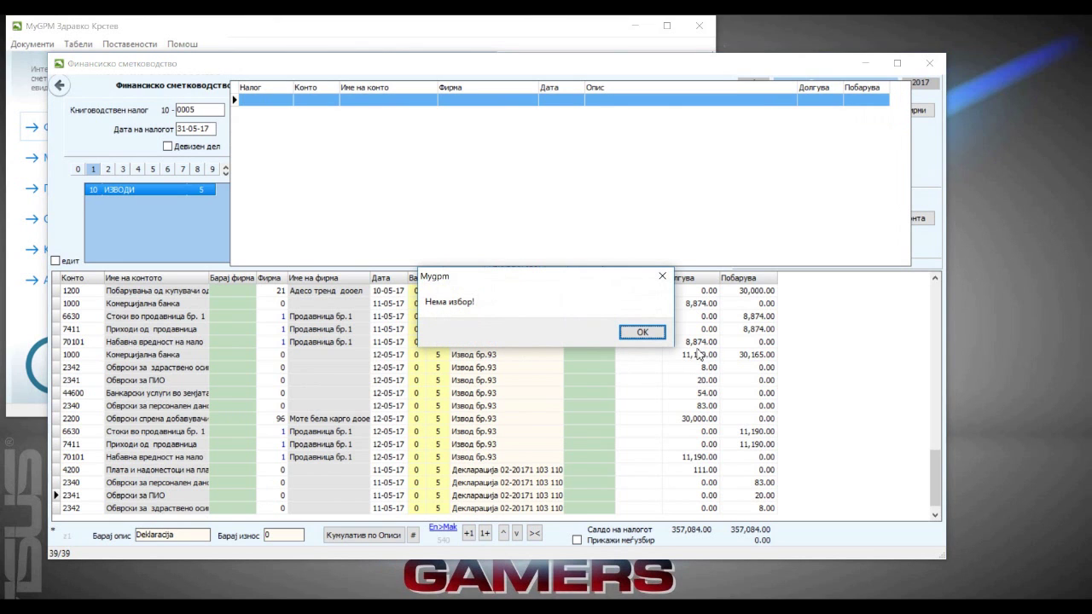
left_click(642, 333)
Step: Search the posting descriptions for Декларација in Cyrillic and open several found postings, ending with one in order 10-0002
left_click_drag(180, 534, 102, 539)
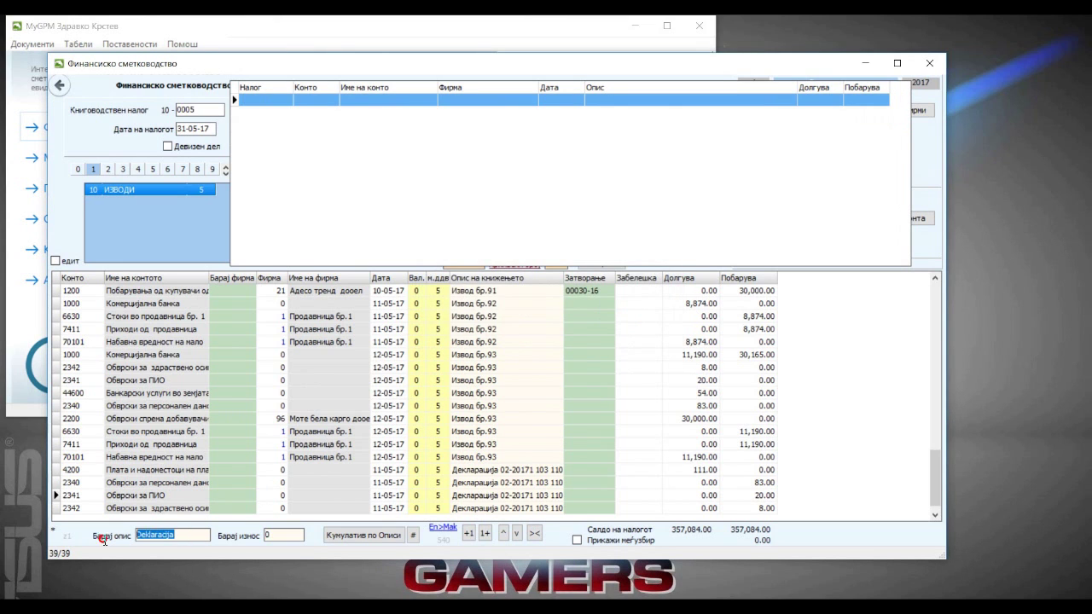
type("Декларација")
key("Return")
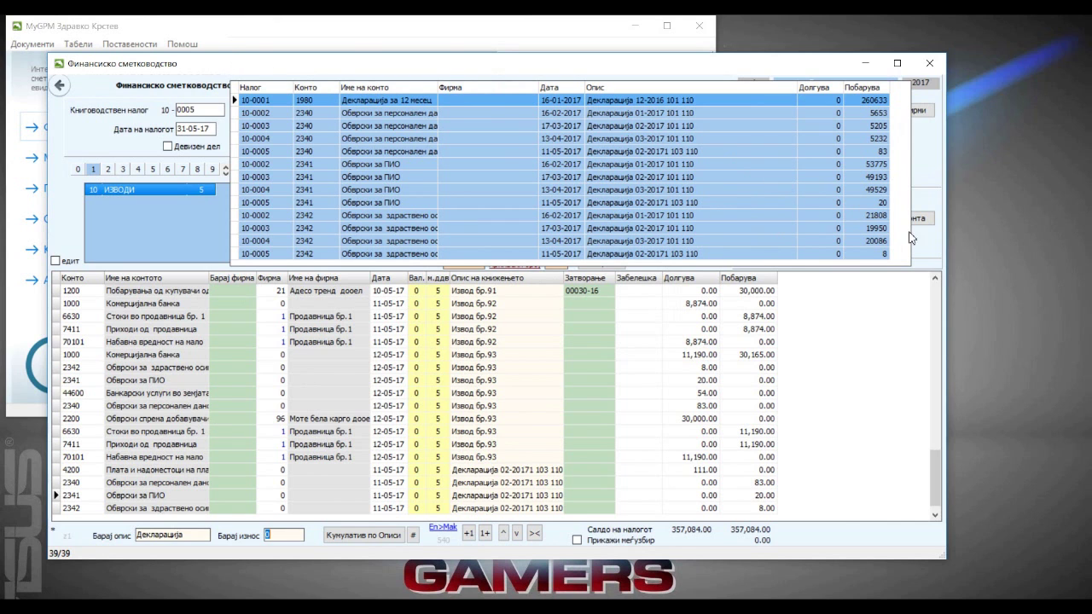
left_click(653, 188)
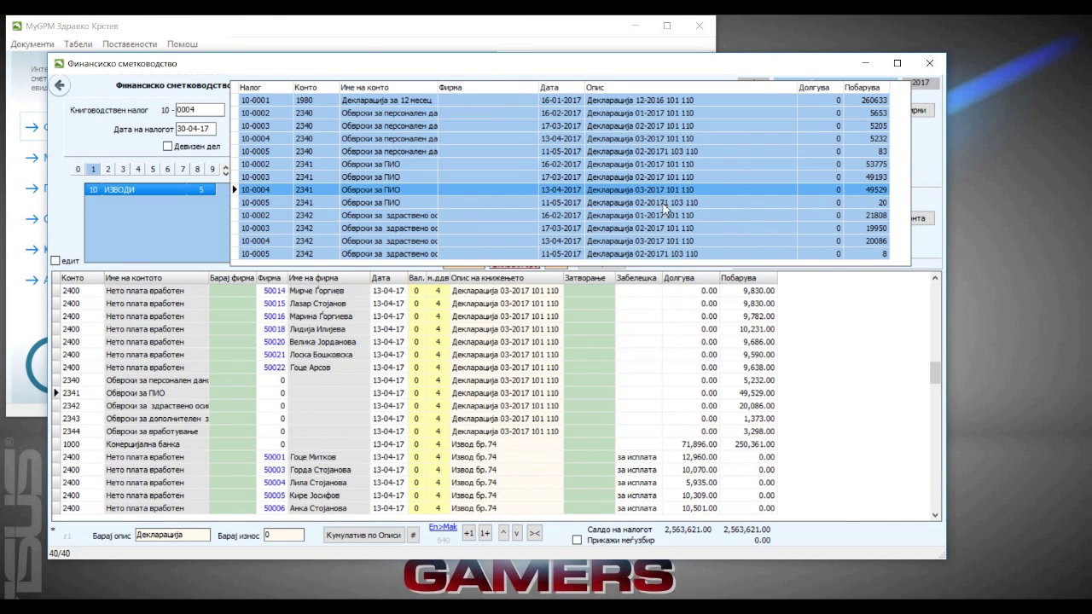
left_click(658, 165)
left_click(656, 127)
key("Page_Down")
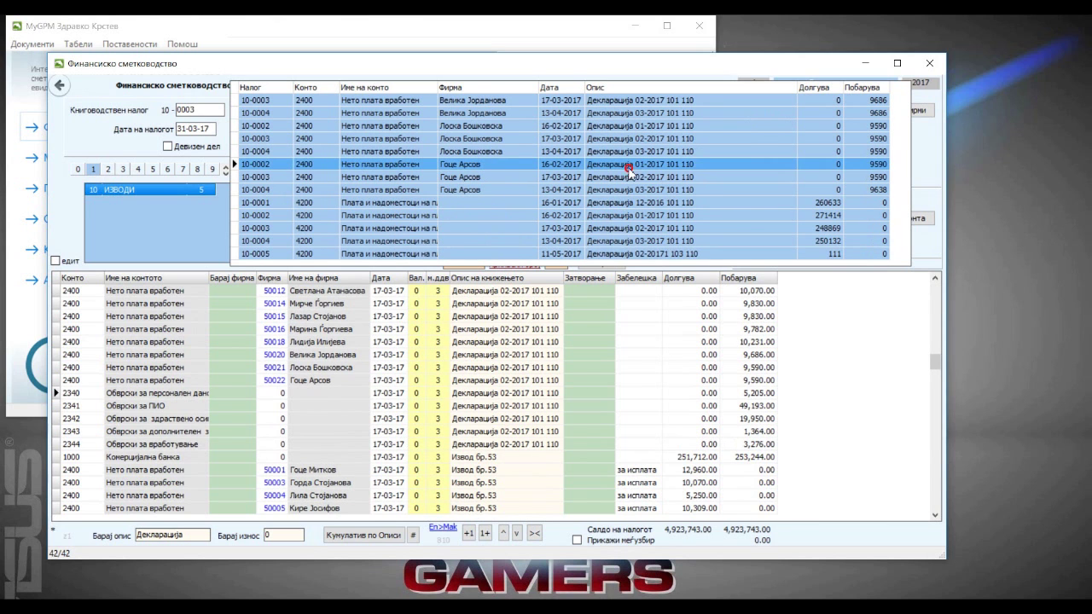
left_click(633, 165)
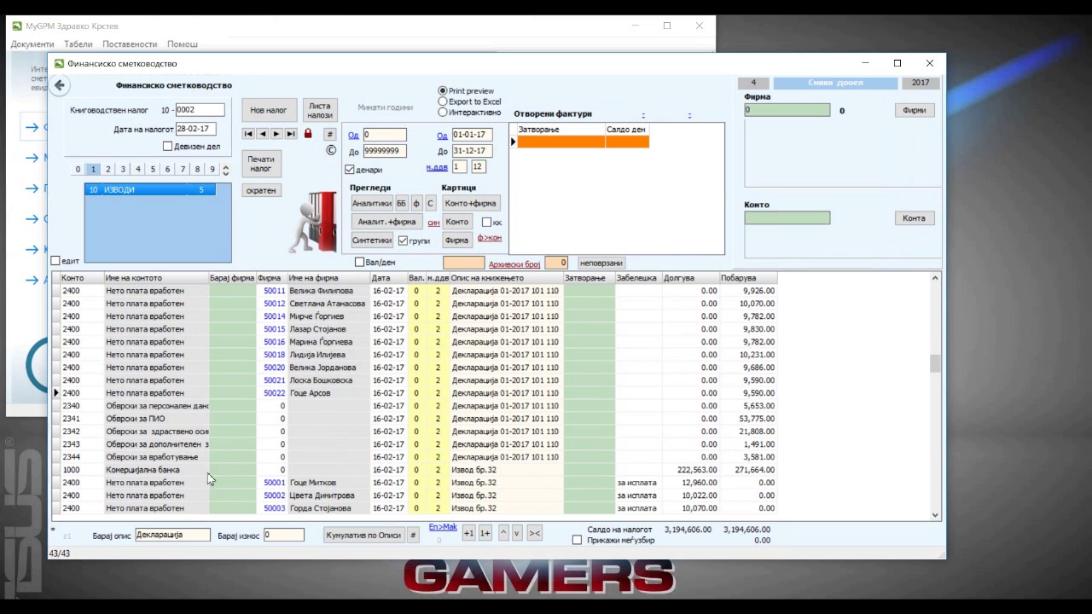
Step: Clear the description search, search the postings for the amount 5800, and locate the found ДДВ Т-1 posting in its order
left_click(190, 534)
key("BackSpace")
left_click(935, 299)
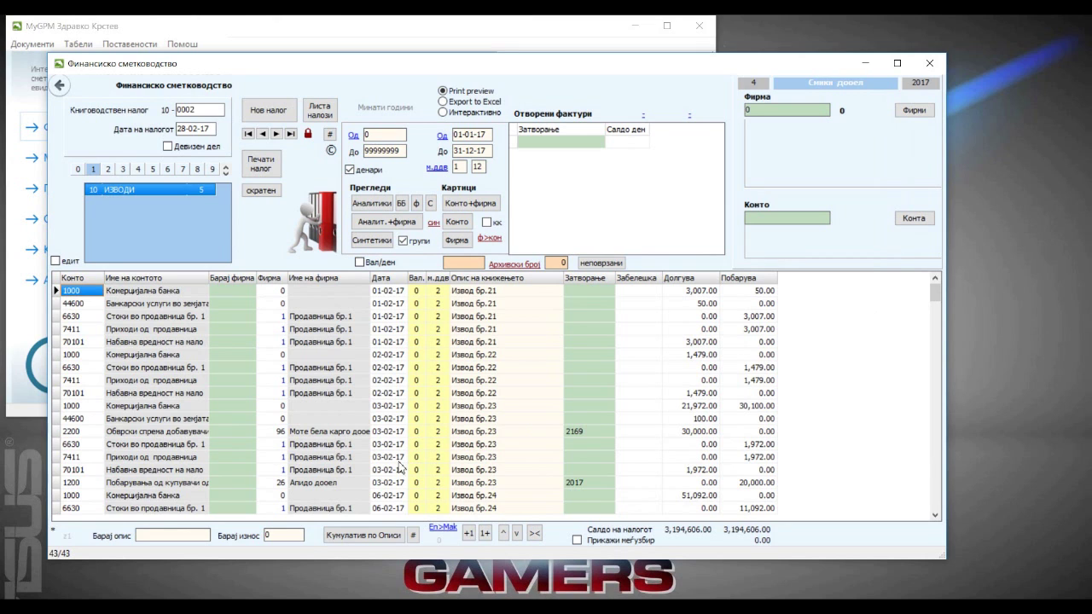
left_click(290, 534)
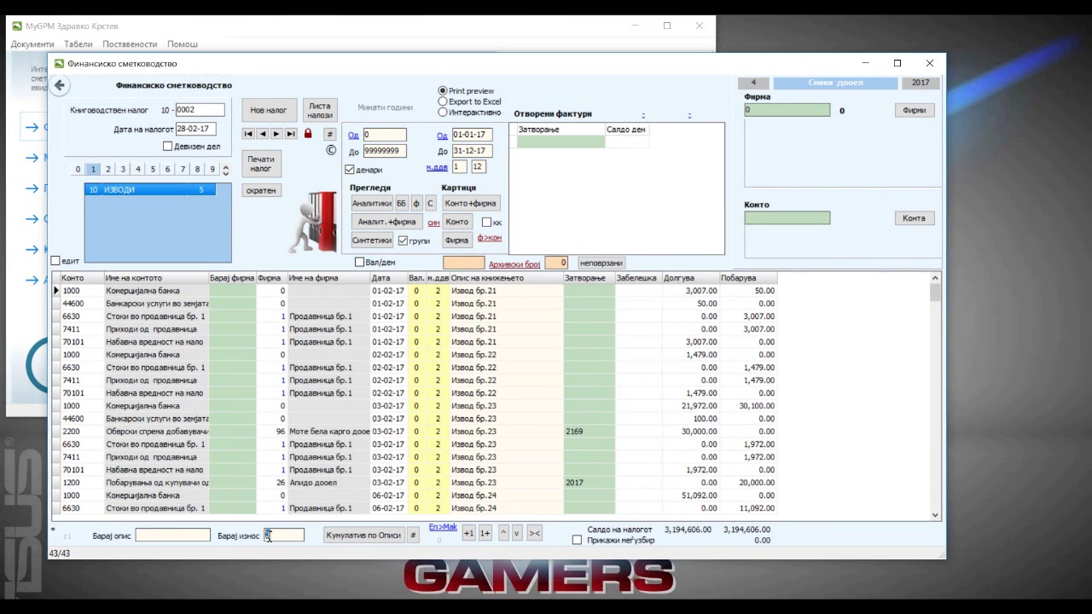
type("5800")
key("Return")
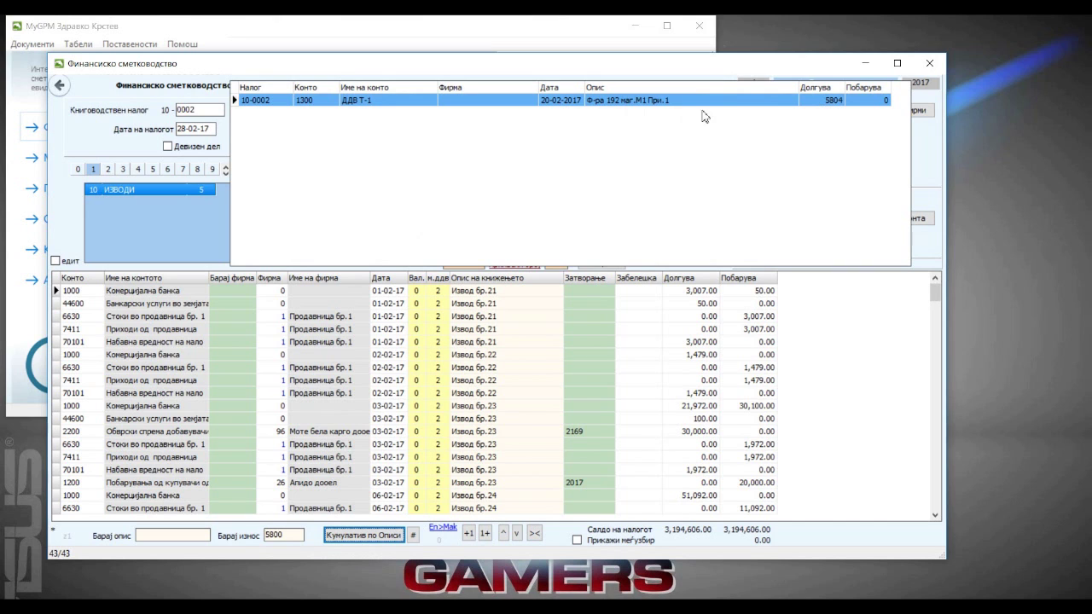
double_click(604, 101)
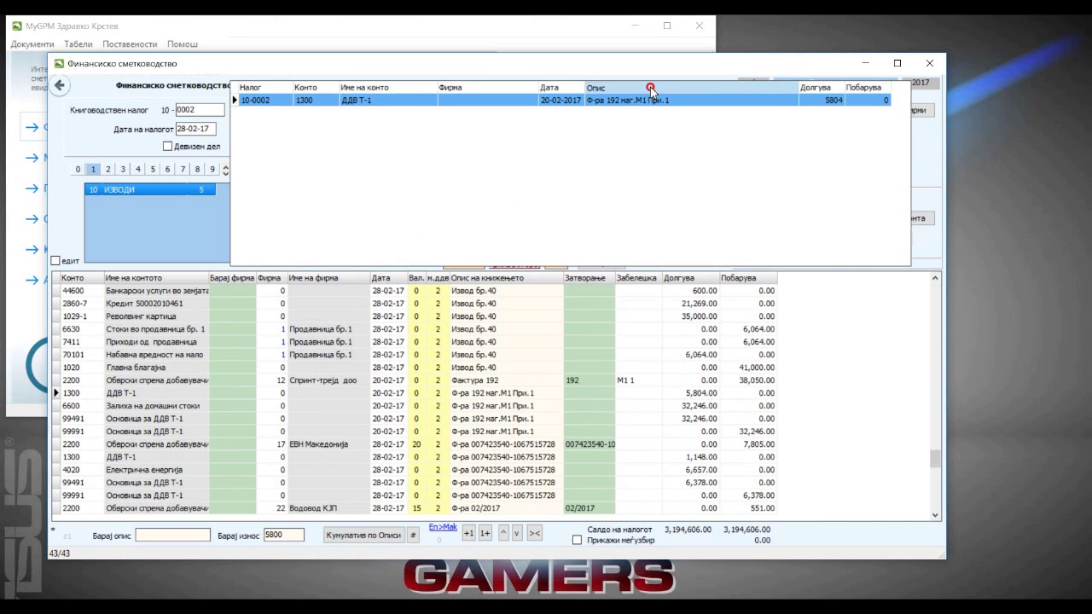
key("Escape")
Step: Search the postings for the amount 15000 and open the found account 2200 posting in order 10-0003
left_click(296, 535)
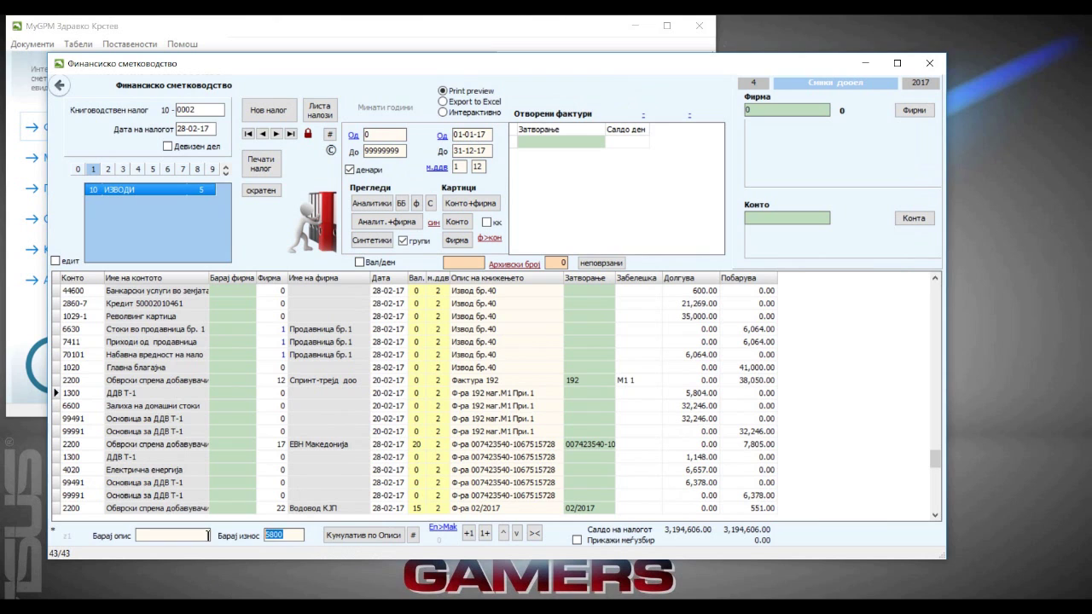
type("15000")
key("Return")
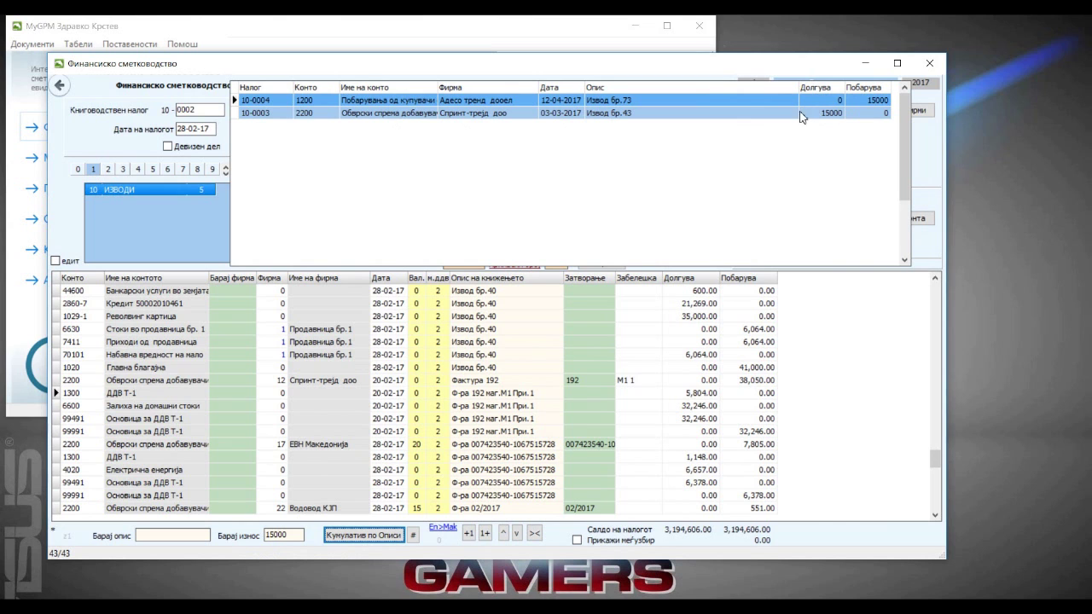
double_click(634, 114)
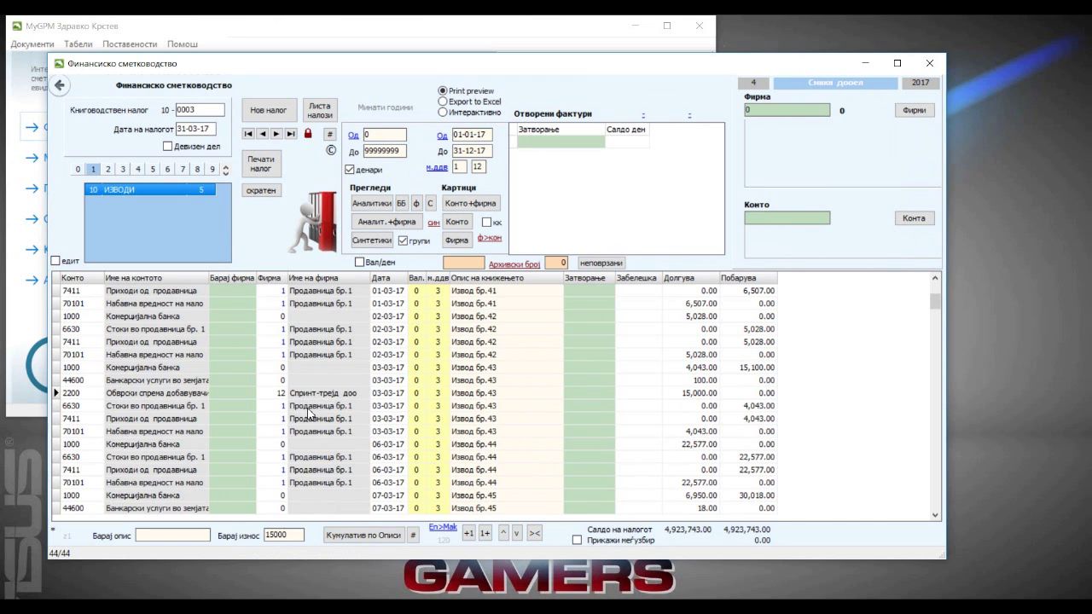
Step: Show the running subtotal at the first Извод бр.42 posting of order 10-0003 and return to the order's first posting
left_click(746, 358)
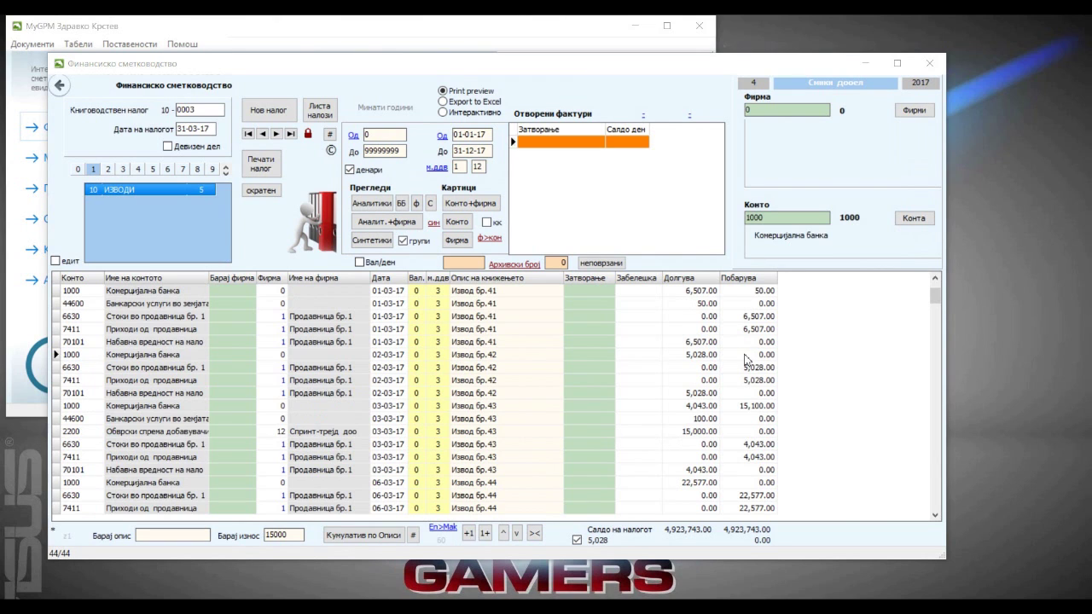
key("Page_Up")
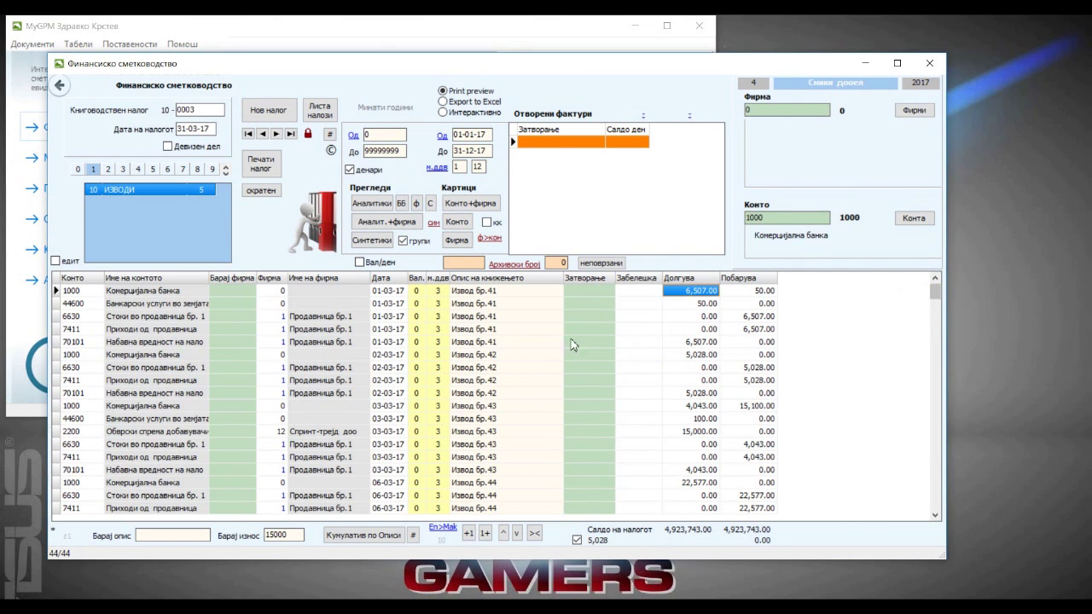
Step: Summarise the postings by description, locate the order posting behind Ф-ра 279 маг.М1 При.4, and close the summary
left_click(381, 536)
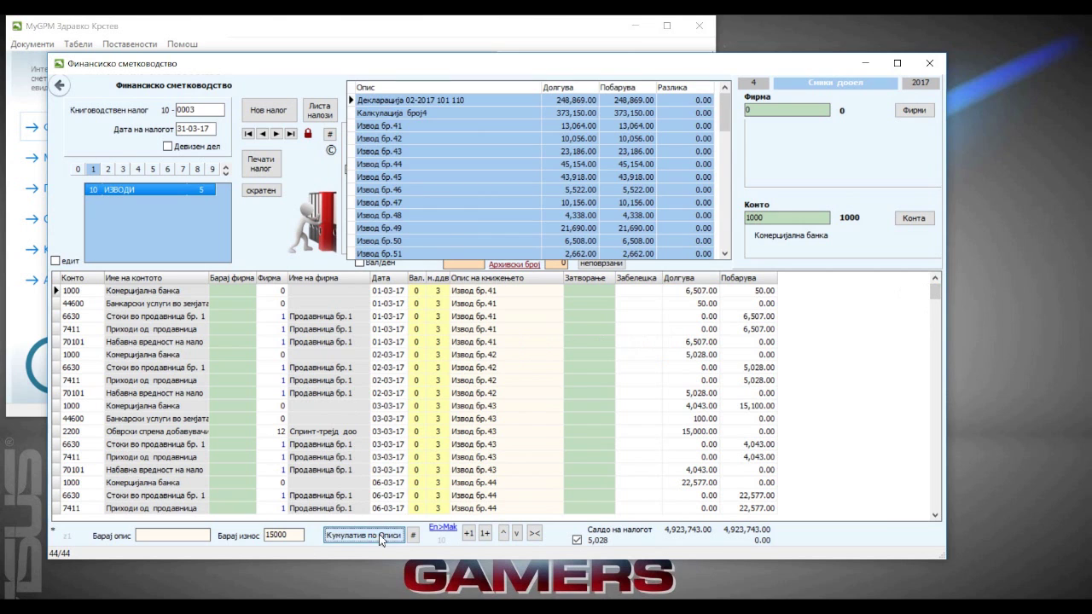
left_click(725, 253)
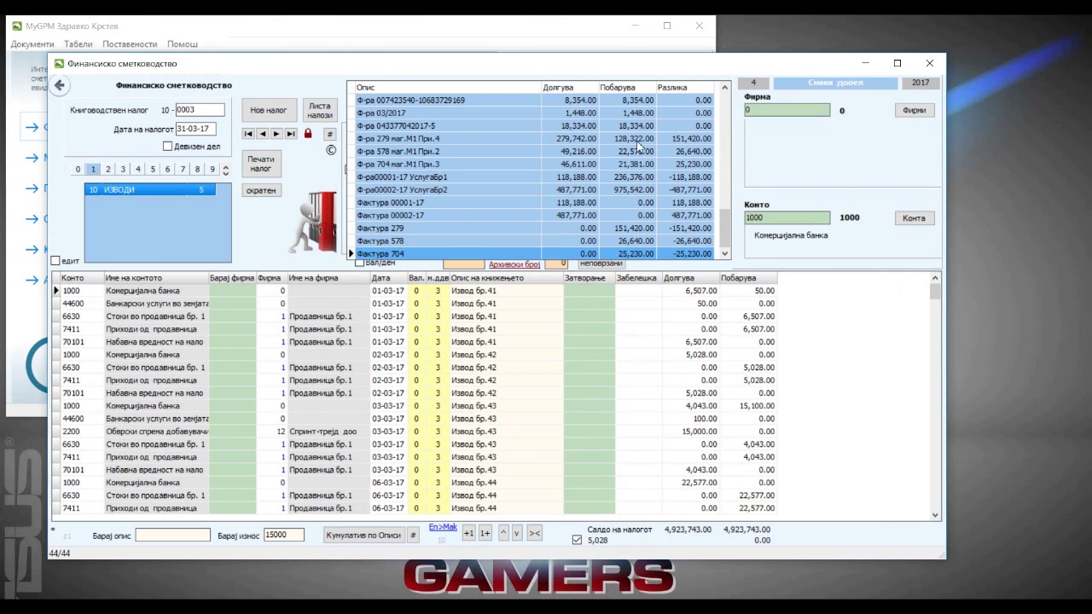
left_click(574, 143)
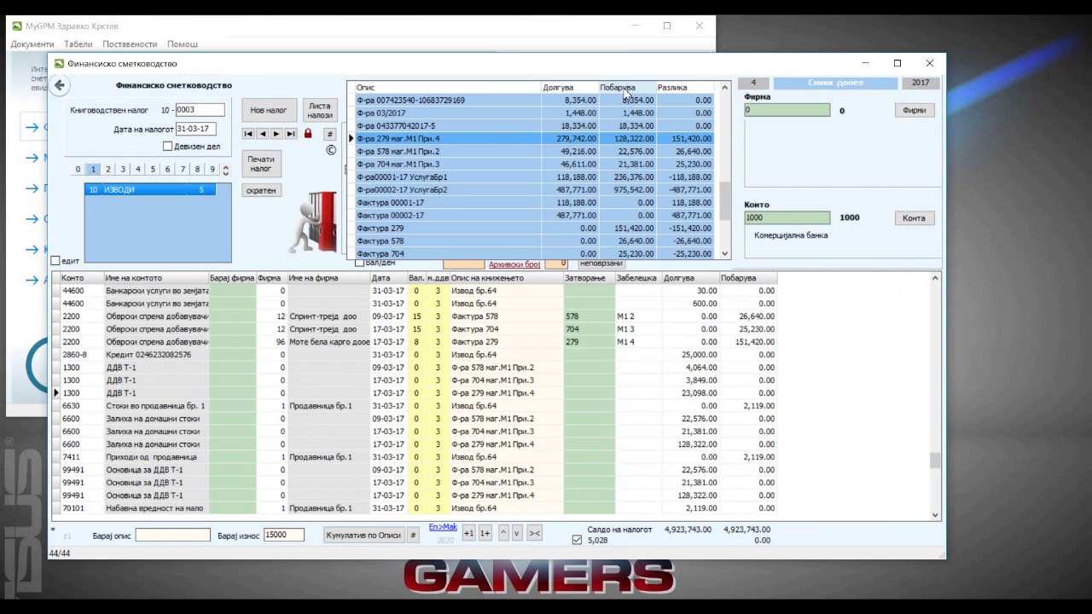
left_click(627, 94)
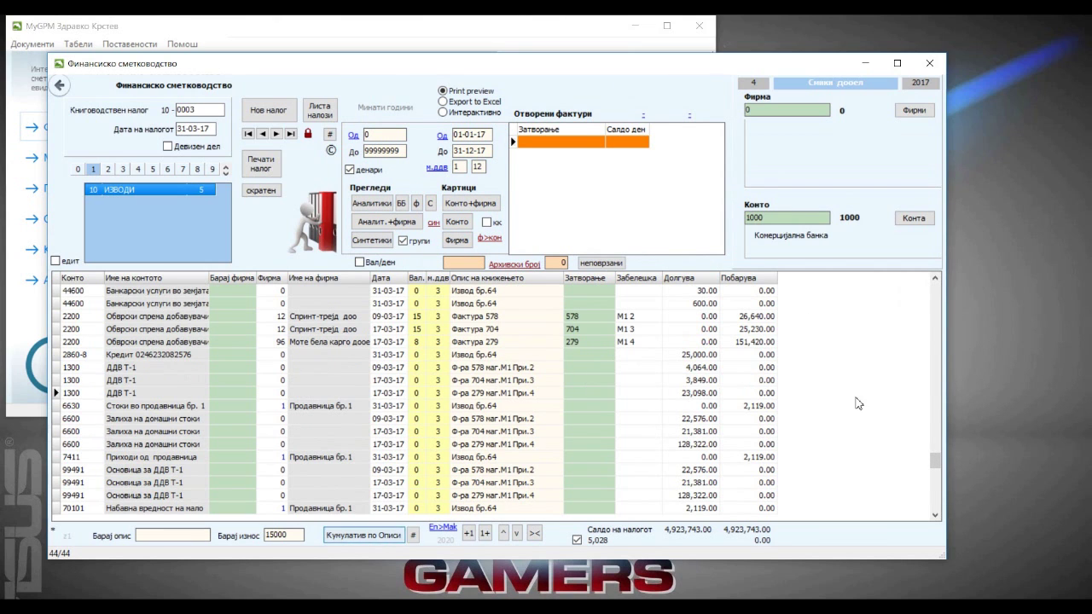
Step: From the order's first posting, switch the running subtotal off and on again and check it at the last two Извод бр.41 postings
left_click(935, 466)
left_click(932, 283)
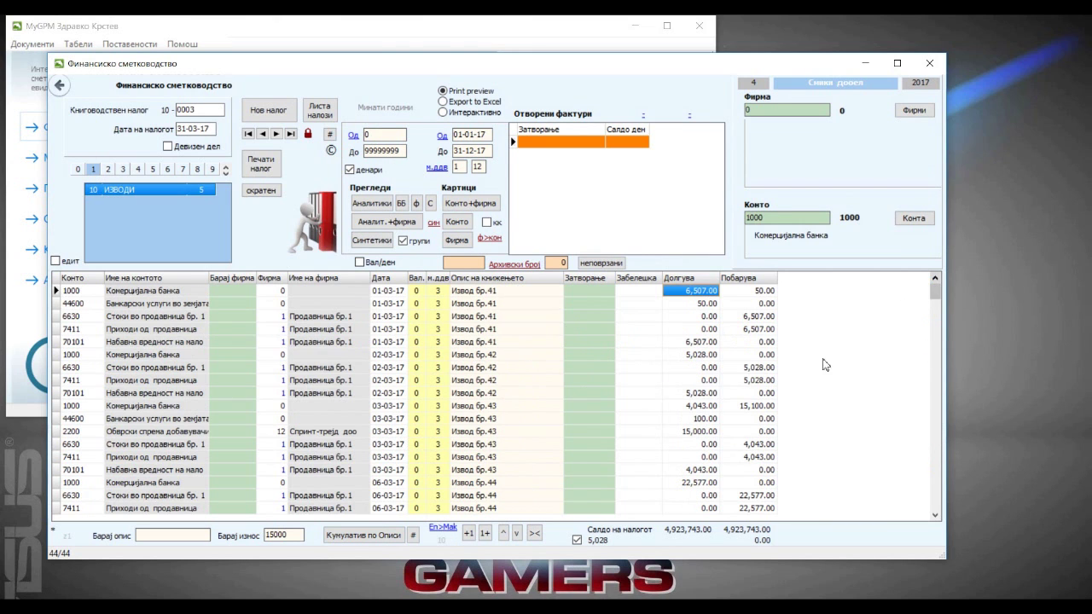
left_click(576, 540)
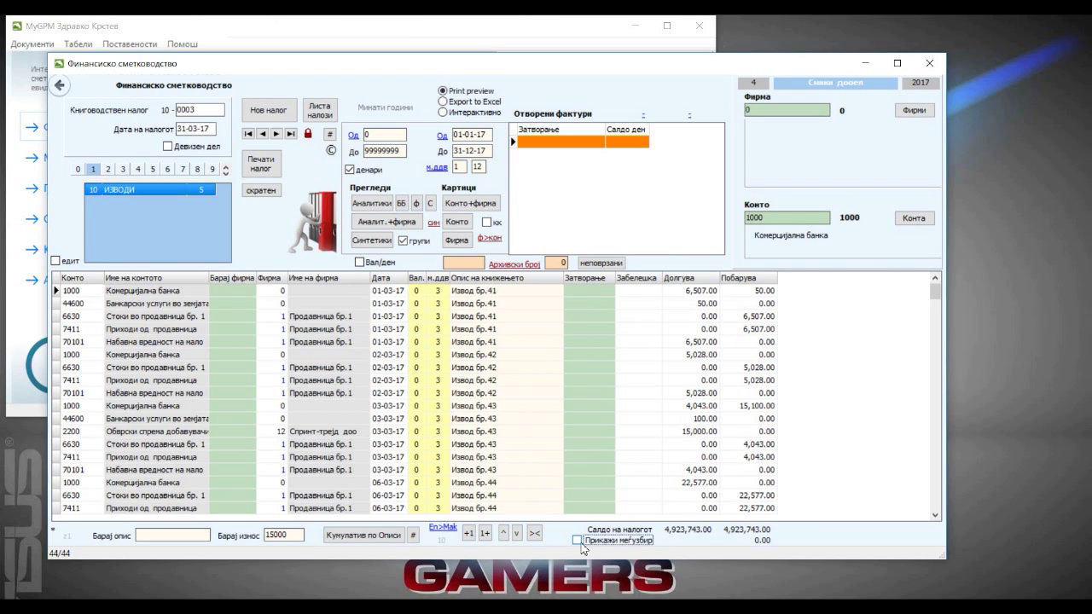
left_click(576, 540)
left_click(755, 331)
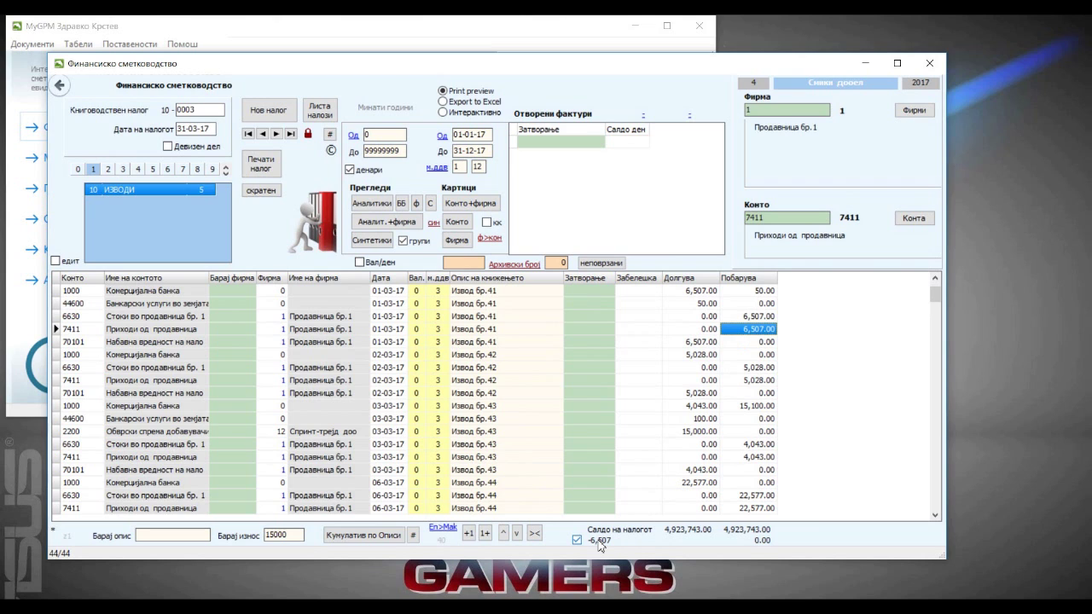
left_click(705, 342)
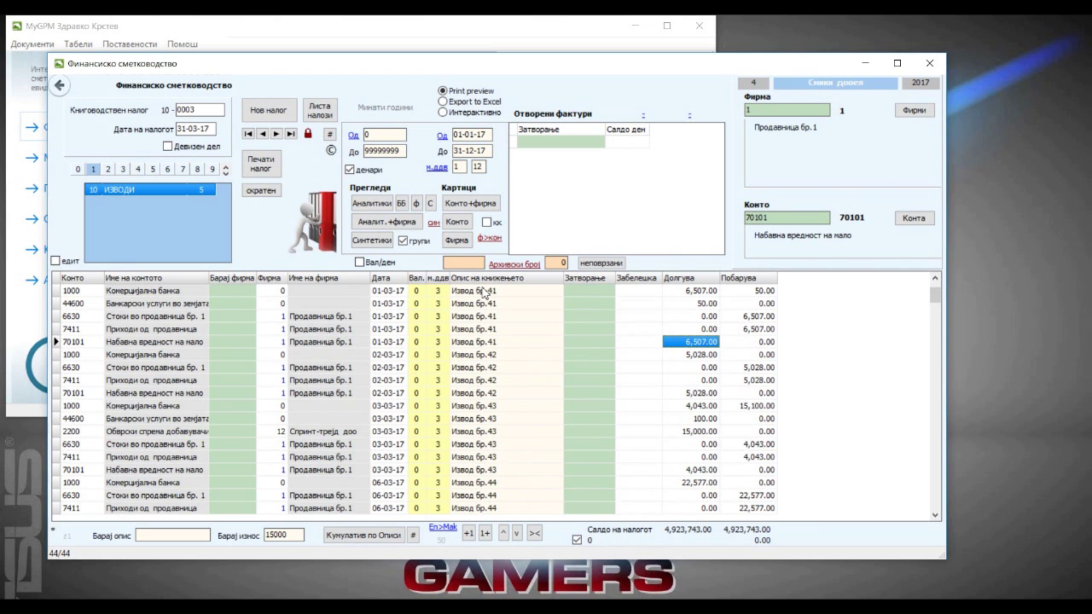
Step: Check the running subtotal at the last postings of Извод бр.42 and Извод бр.43 and at the account 7411 posting of Извод бр.44
left_click(482, 393)
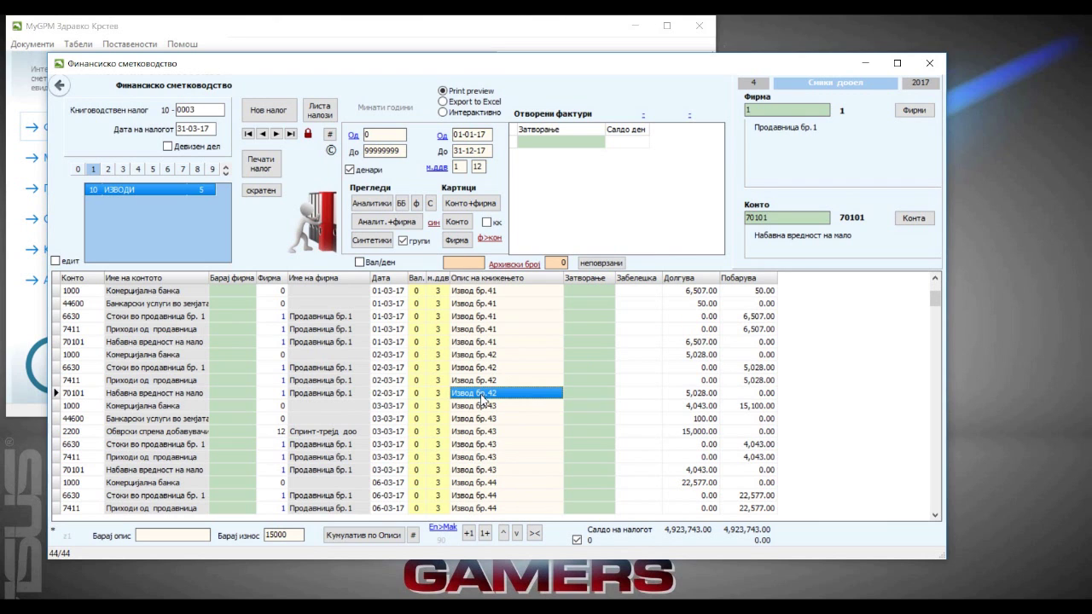
left_click(480, 471)
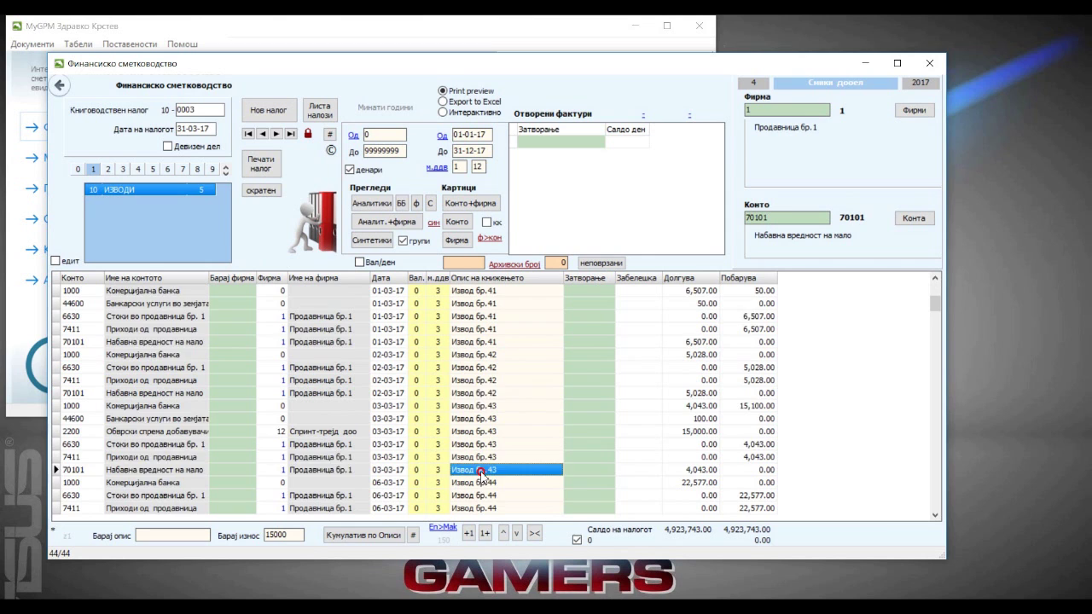
scroll(486, 482, "down", 2)
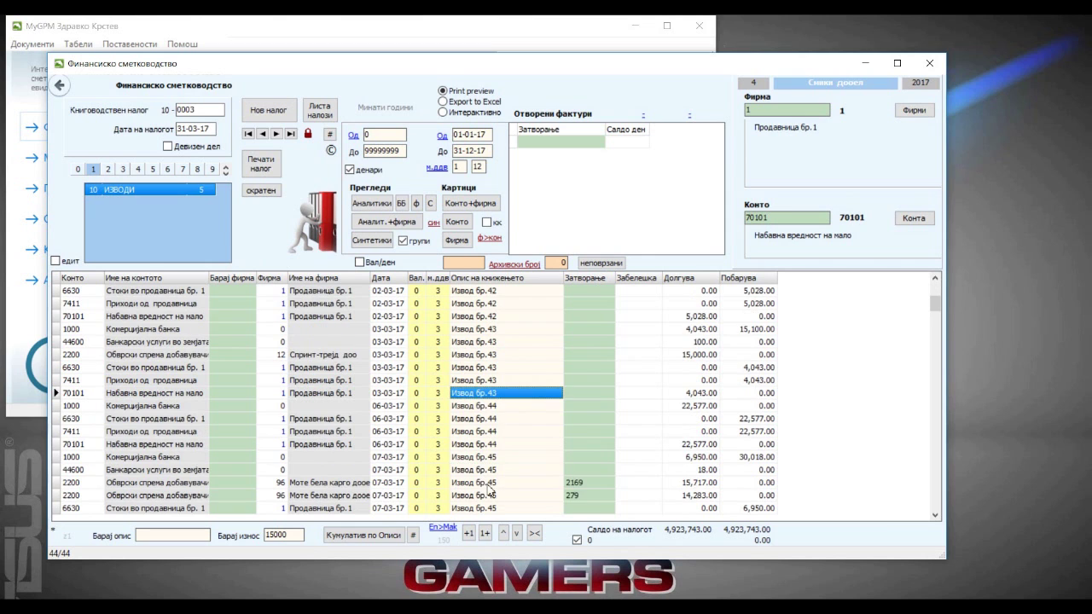
left_click(484, 432)
scroll(486, 436, "down", 1)
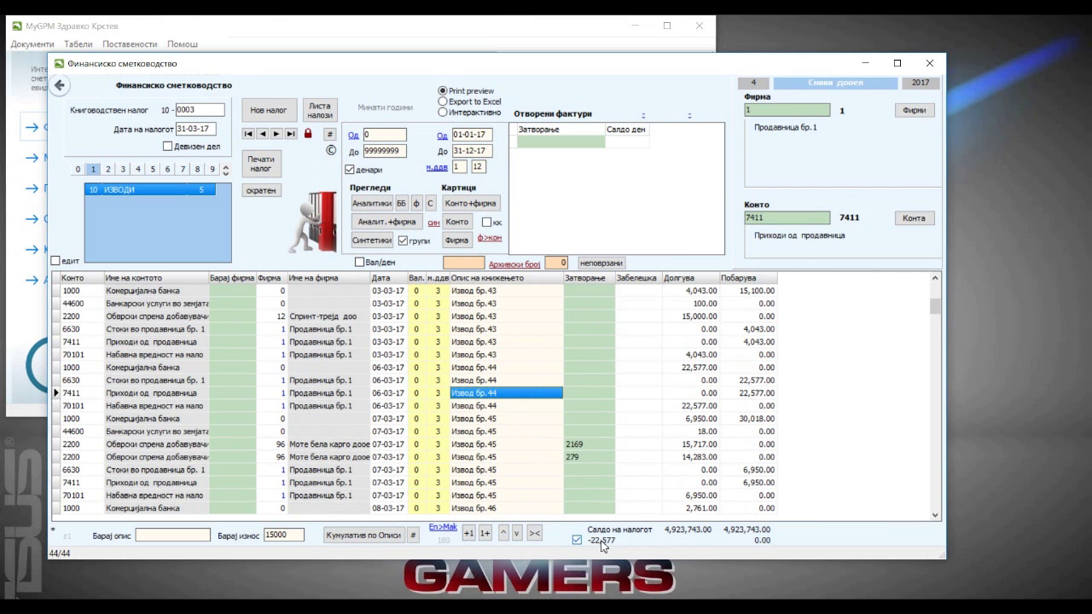
Step: Check the running subtotal at the Водовод КЈП Ф-ра 03/2017 postings and at the last posting of the ЕВН Македонија invoice
left_click(935, 500)
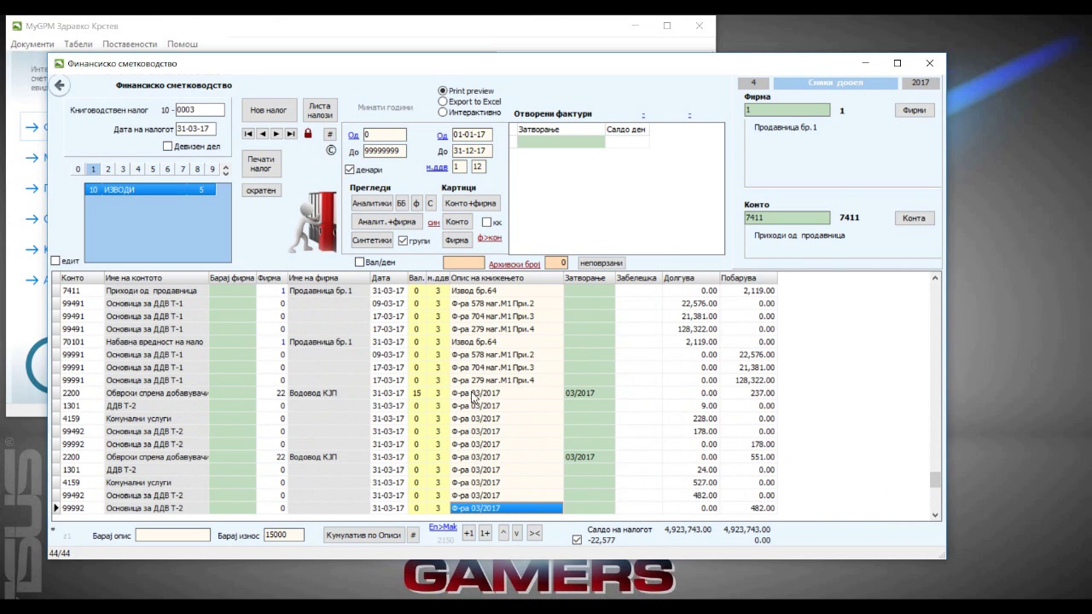
left_click(490, 459)
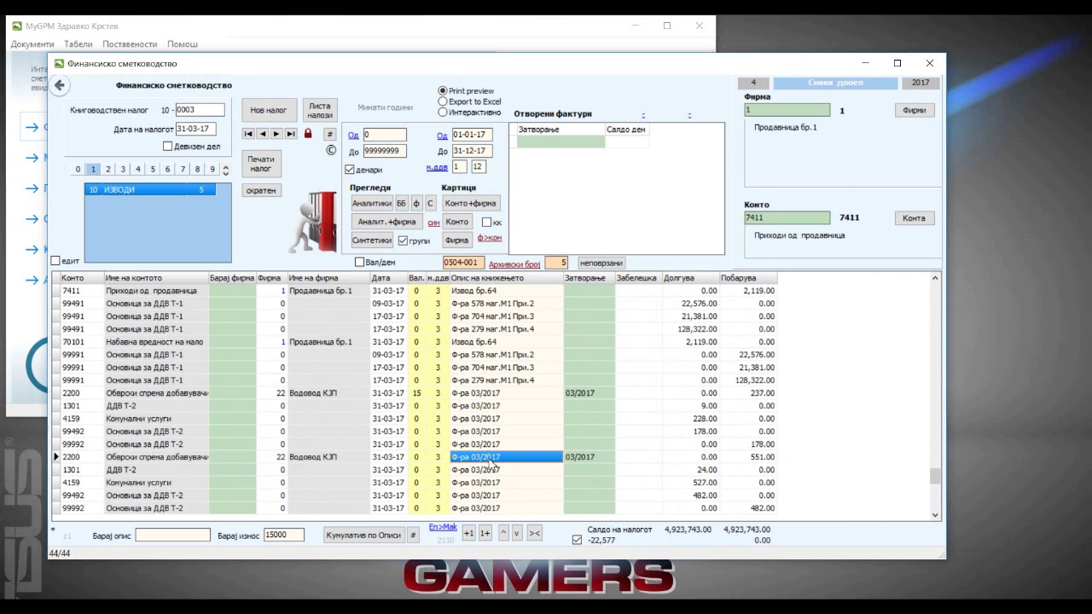
left_click(492, 443)
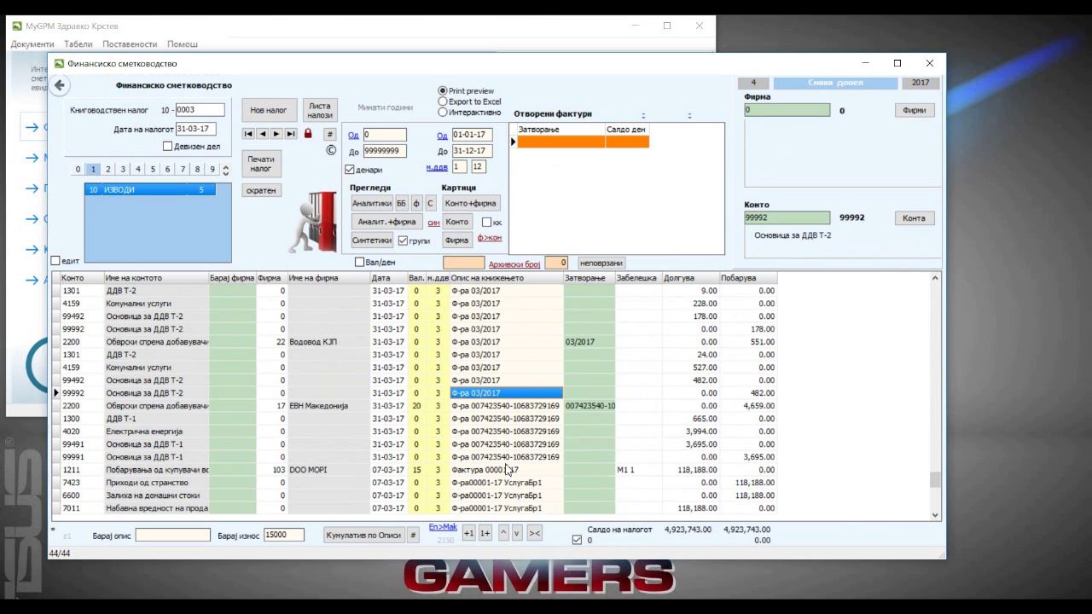
left_click(506, 457)
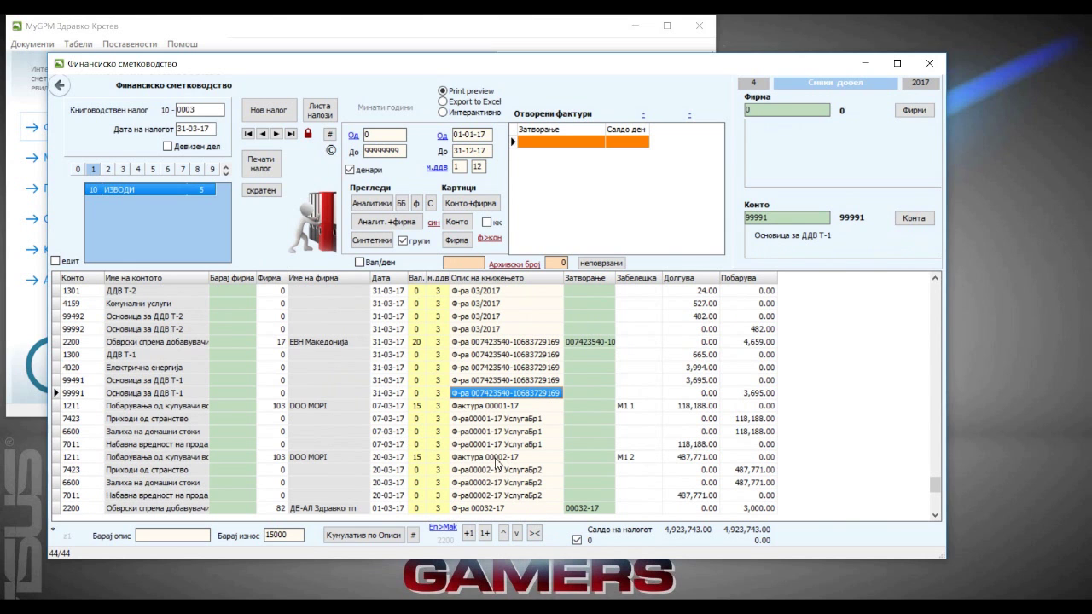
Step: Check the running subtotal at the last postings of Ф-ра00001-17, the Македонски телеком invoice and Калкулација број4, and switch the subtotal display off
scroll(492, 452, "down", 11)
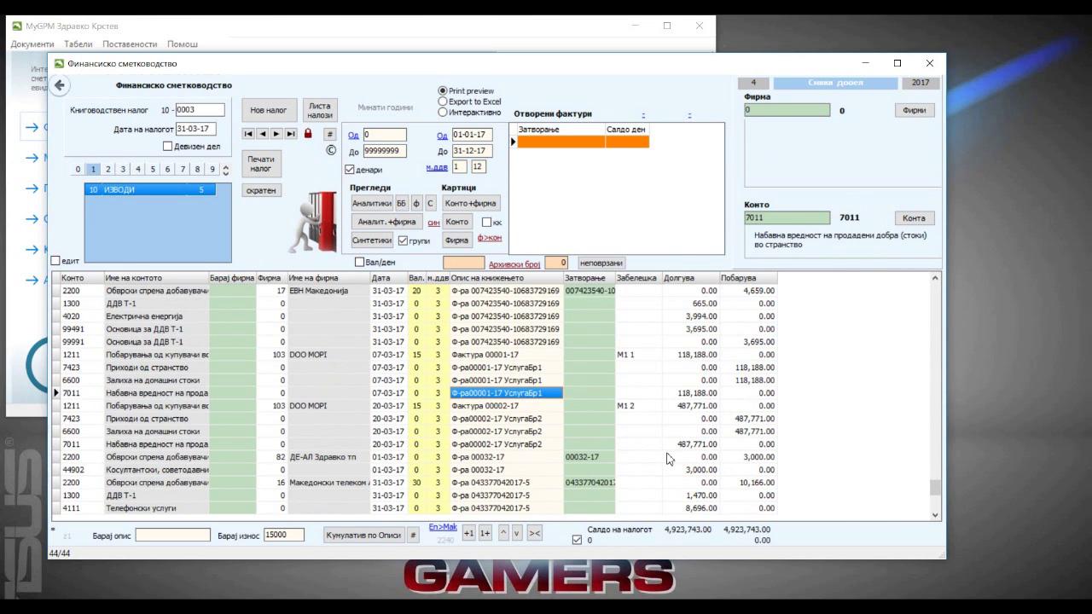
scroll(602, 456, "down", 8)
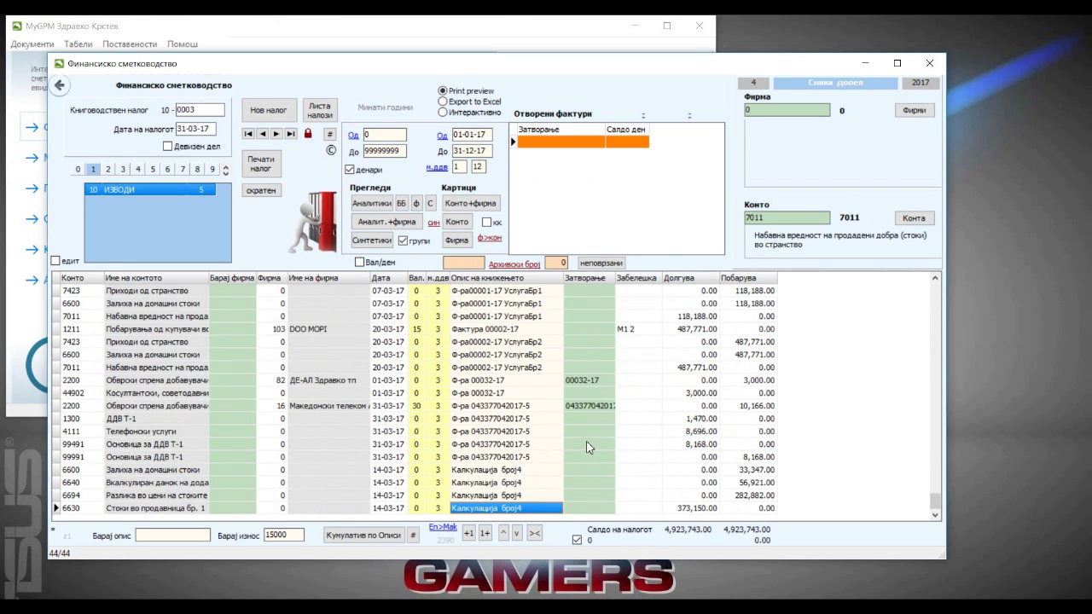
left_click(510, 459)
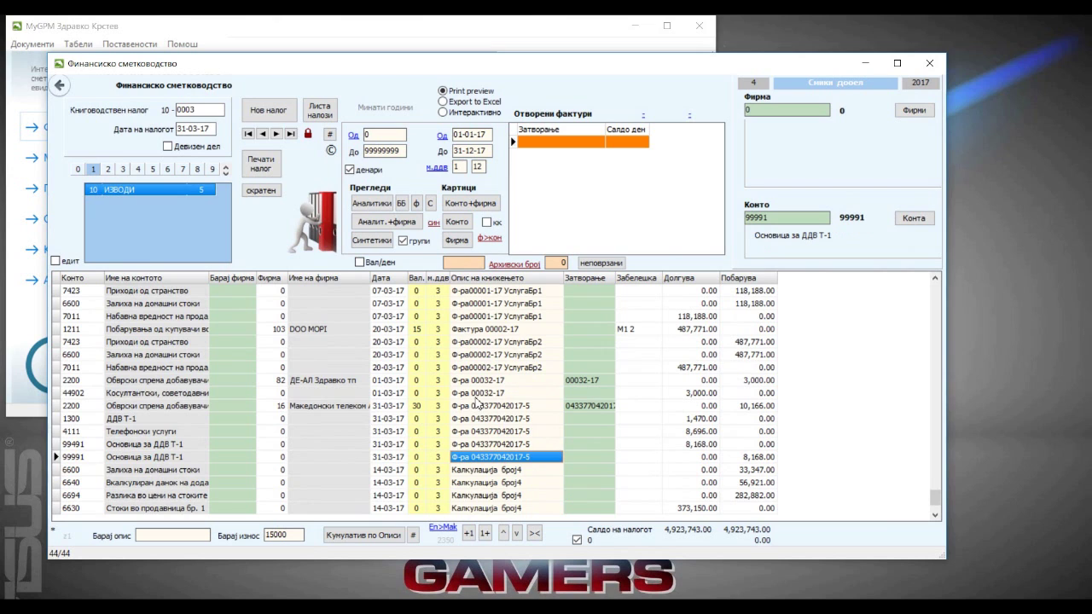
left_click(495, 509)
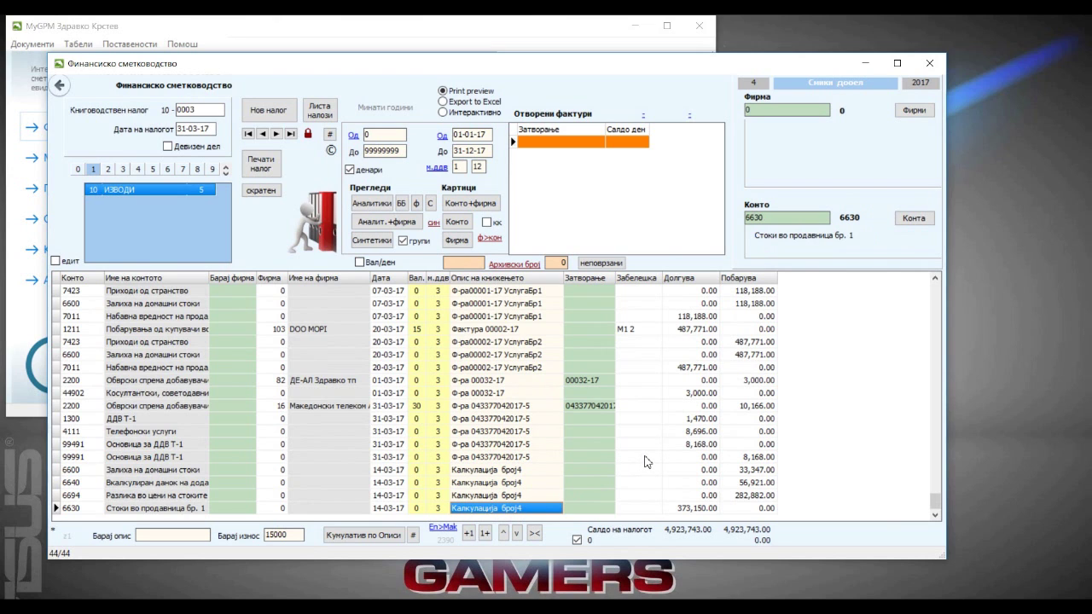
left_click(577, 540)
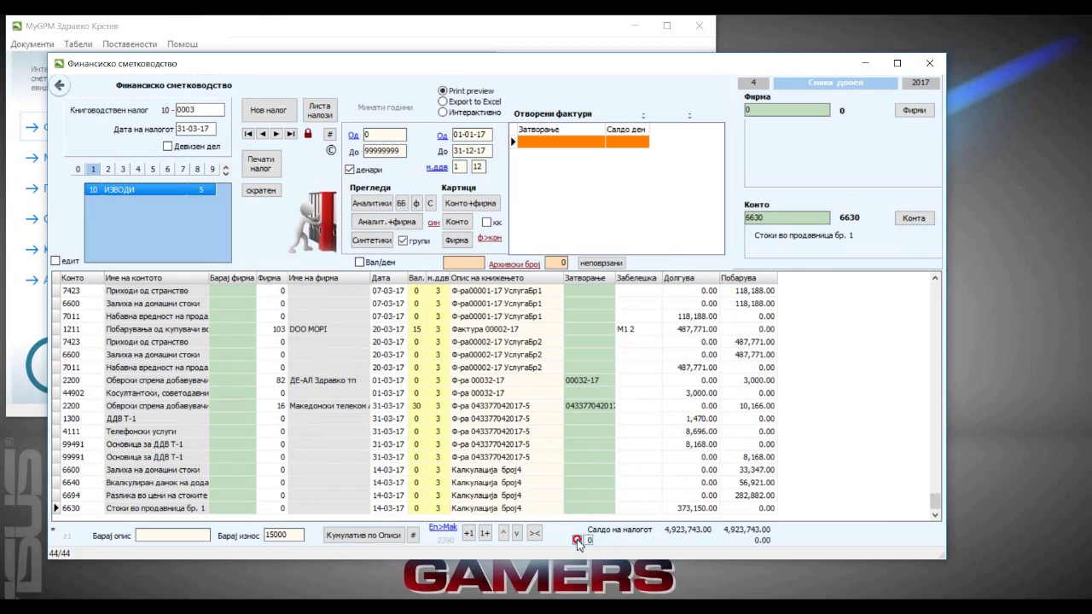